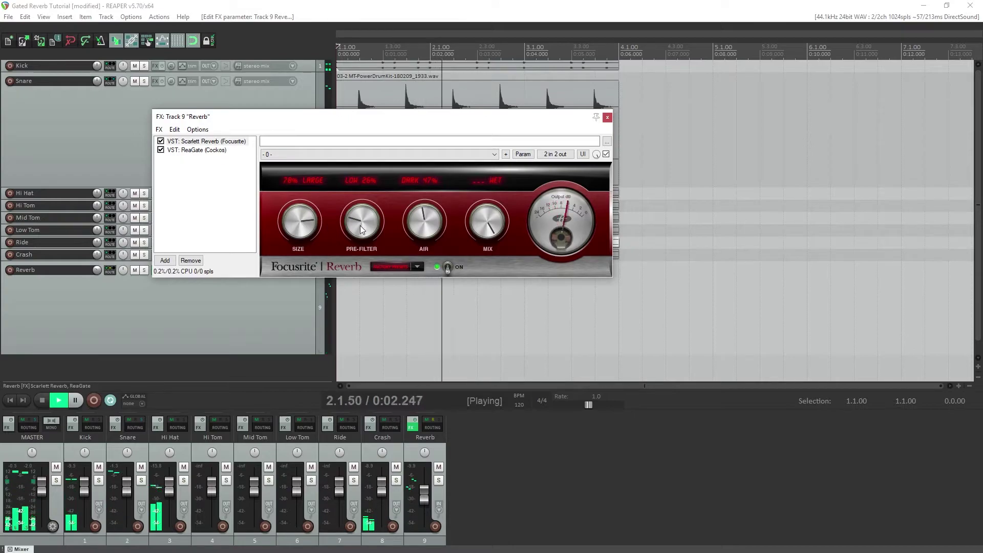
Step: Adjust the Pre-Filter amount of the Scarlett Reverb on the Reverb track
left_click_drag(352, 231, 348, 193)
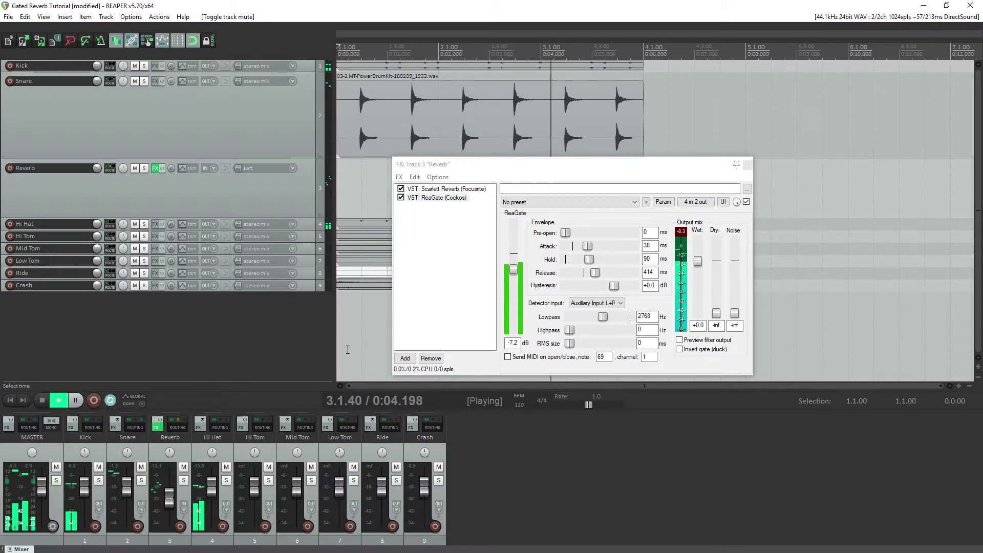
Step: Mute and unmute the Reverb track during playback to compare the drum mix, and lower its volume fader
left_click(183, 467)
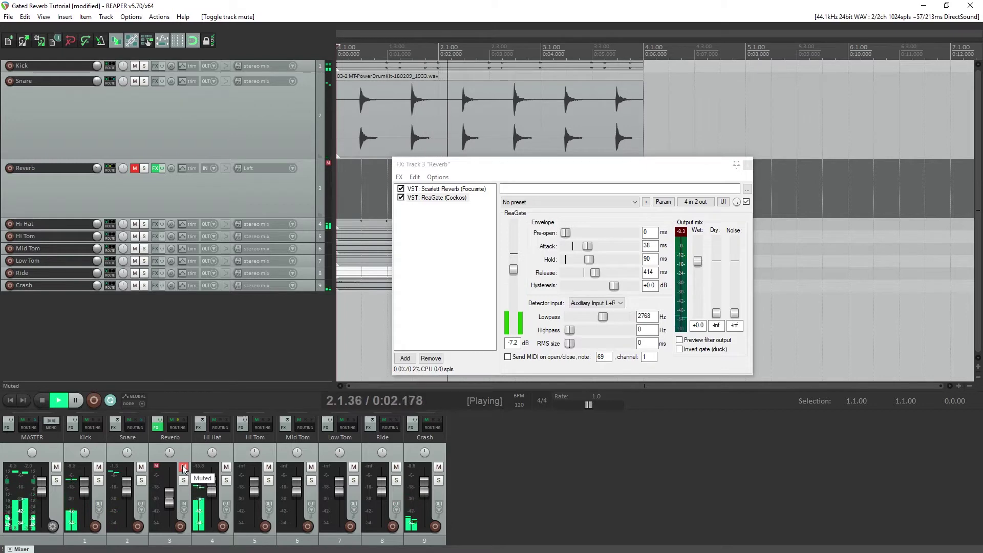
left_click(183, 467)
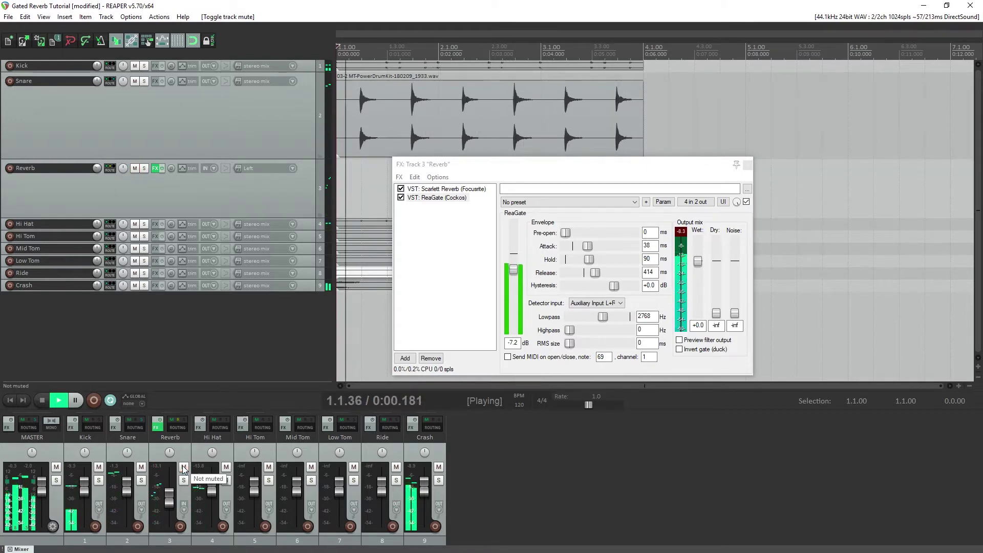
mouse_move(173, 501)
left_mouse_down()
mouse_move(173, 487)
mouse_move(170, 515)
left_mouse_up()
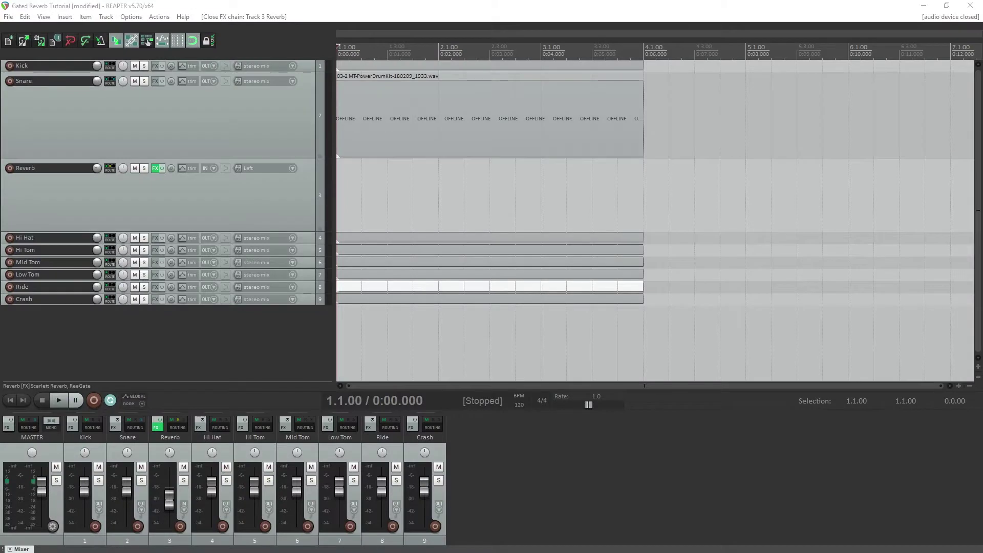
Step: Make the Kick, Hi Hat and Crash tracks taller and the Snare track shorter in the arrangement
left_click(265, 145)
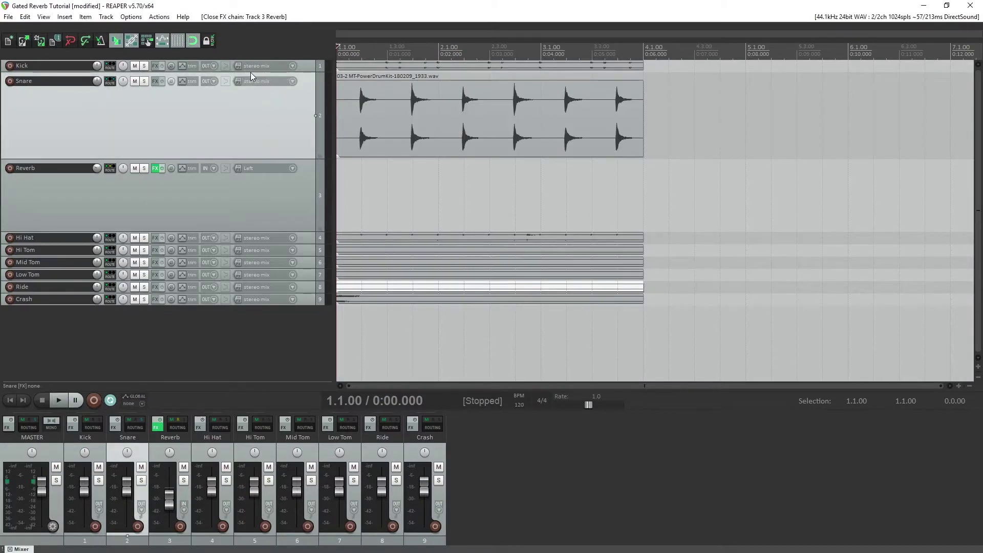
left_click_drag(232, 72, 225, 105)
left_click(251, 193)
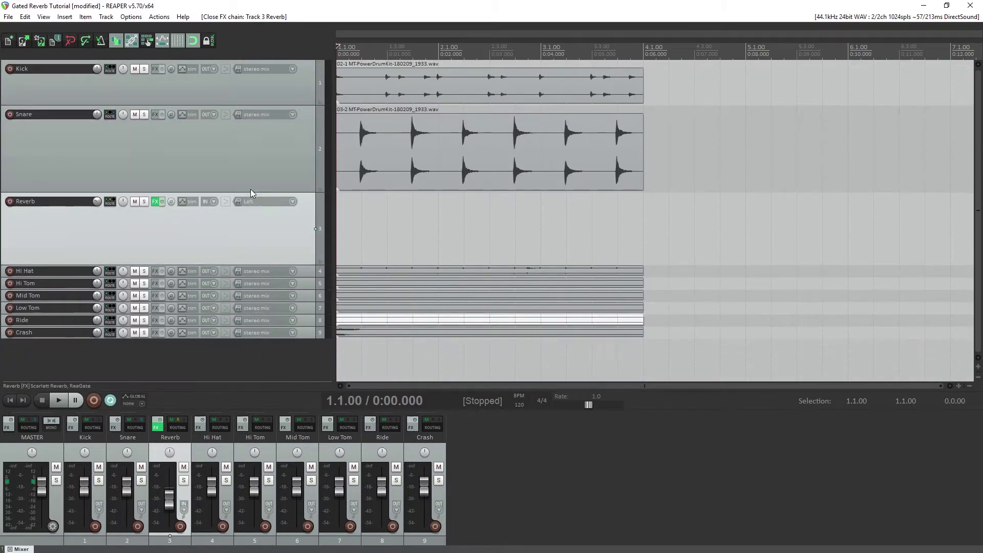
left_click_drag(250, 193, 260, 141)
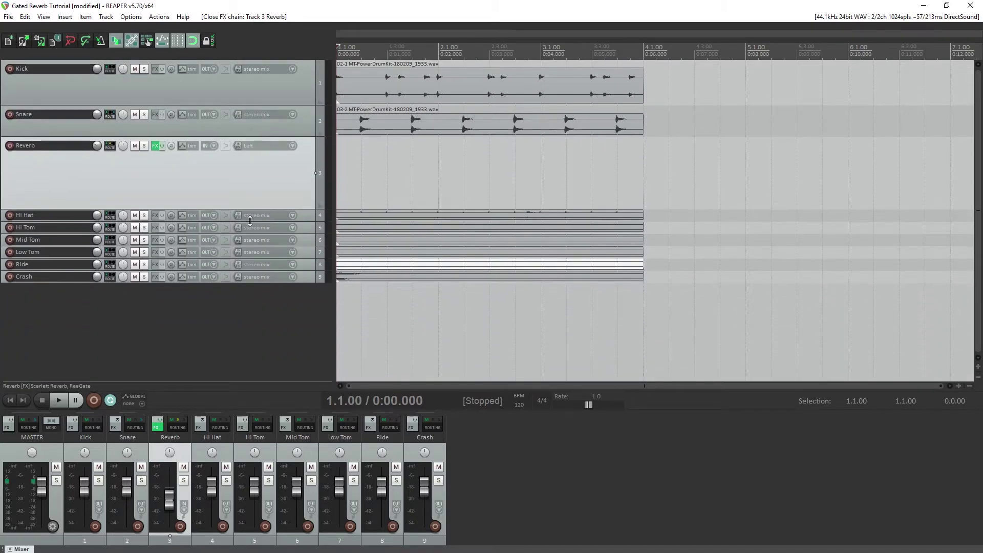
left_click_drag(251, 221, 236, 262)
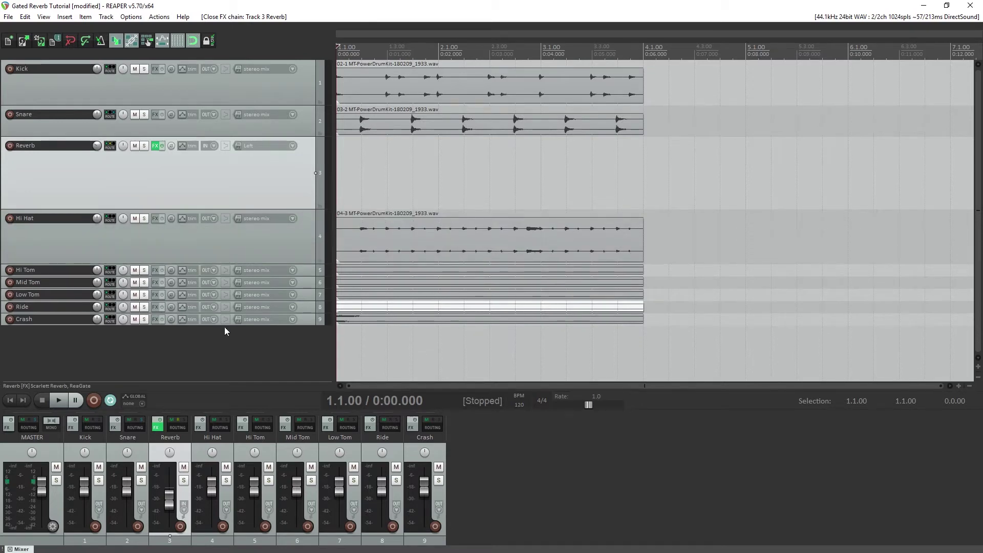
left_click_drag(234, 324, 231, 371)
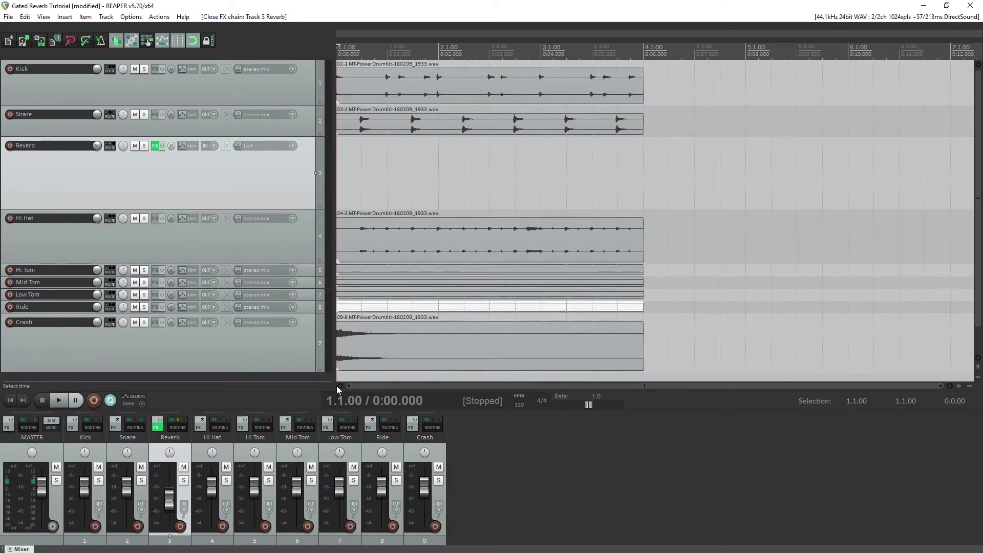
left_click_drag(349, 386, 291, 375)
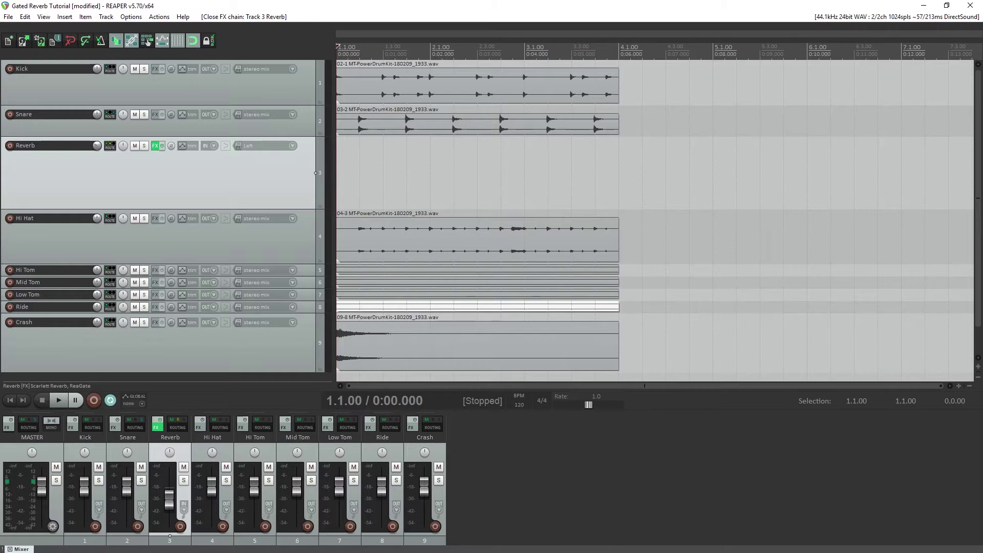
Step: Delete the existing Reverb track and insert a new empty track named Reverb below Crash
key("Delete")
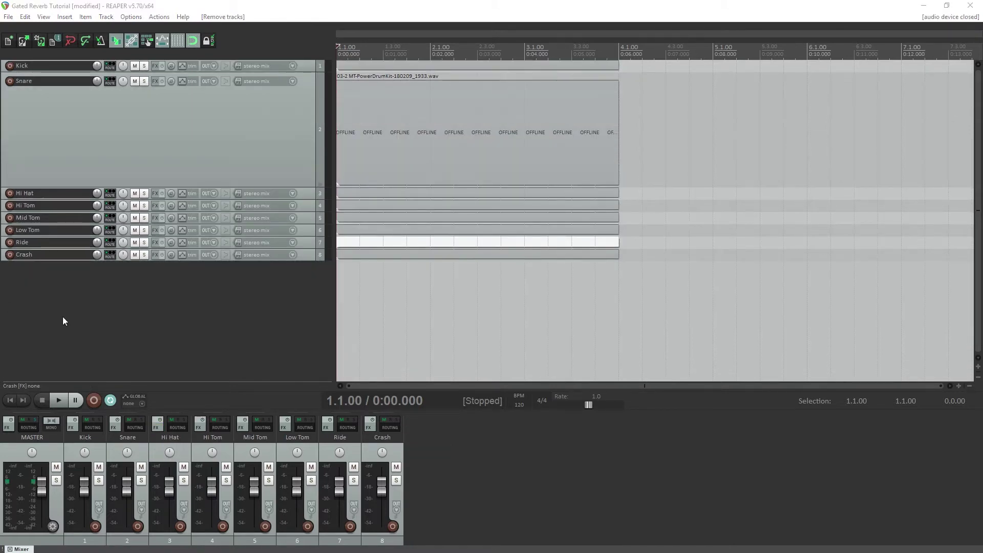
right_click(135, 332)
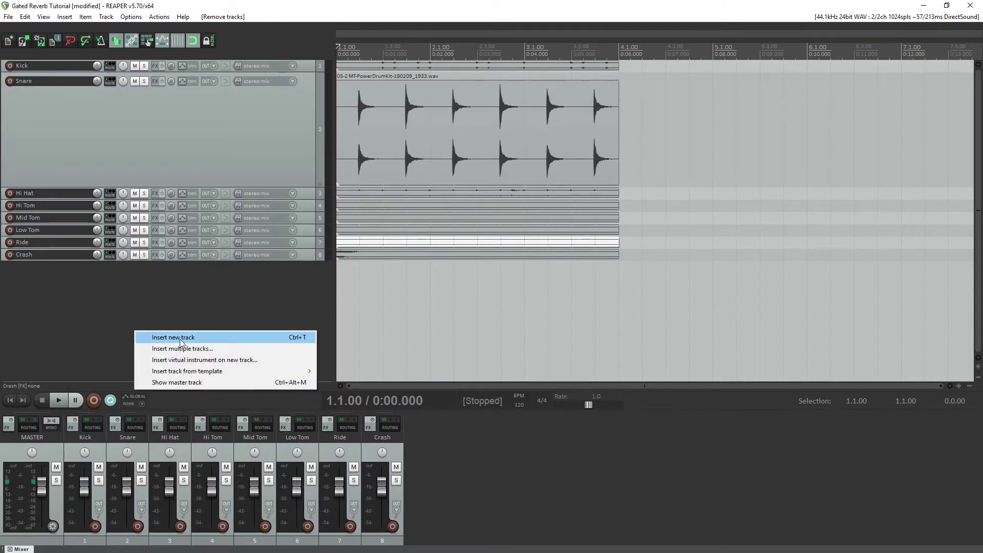
left_click(199, 340)
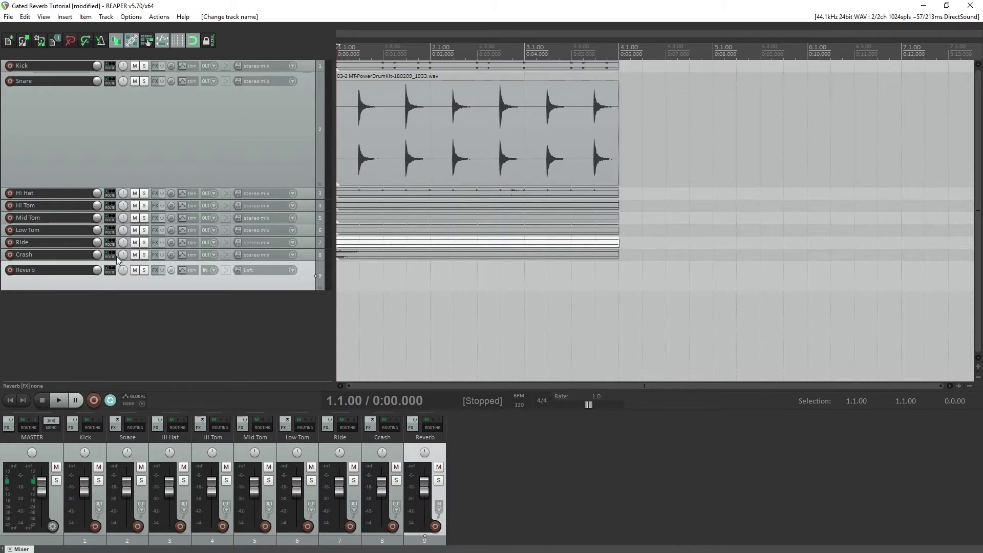
Step: Set the new Reverb track's routing to 4 track channels
left_click(109, 269)
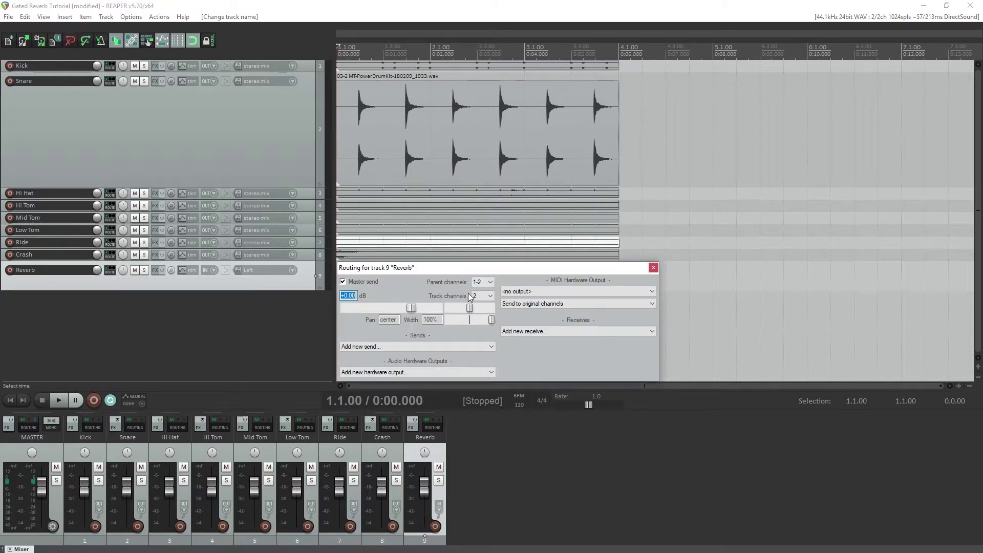
left_click(481, 296)
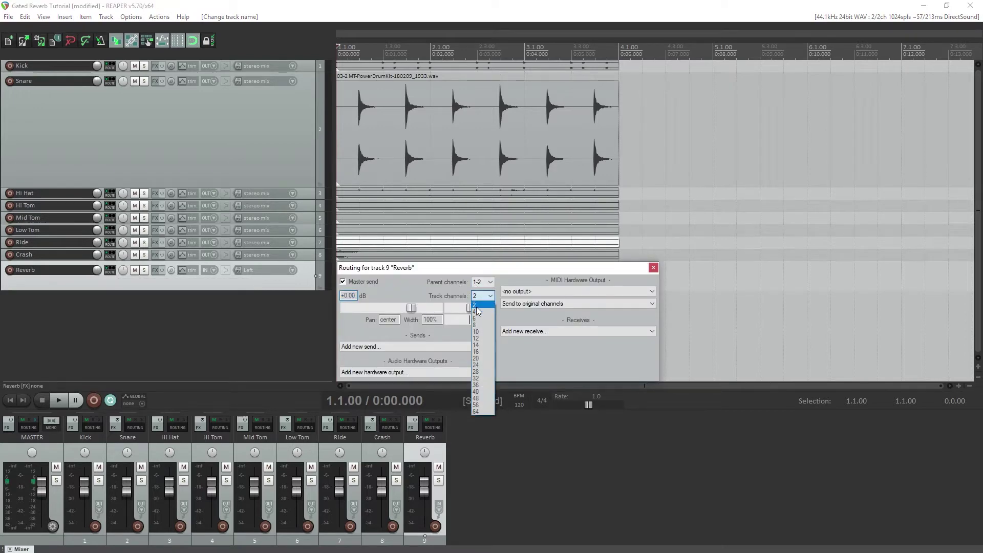
left_click(476, 312)
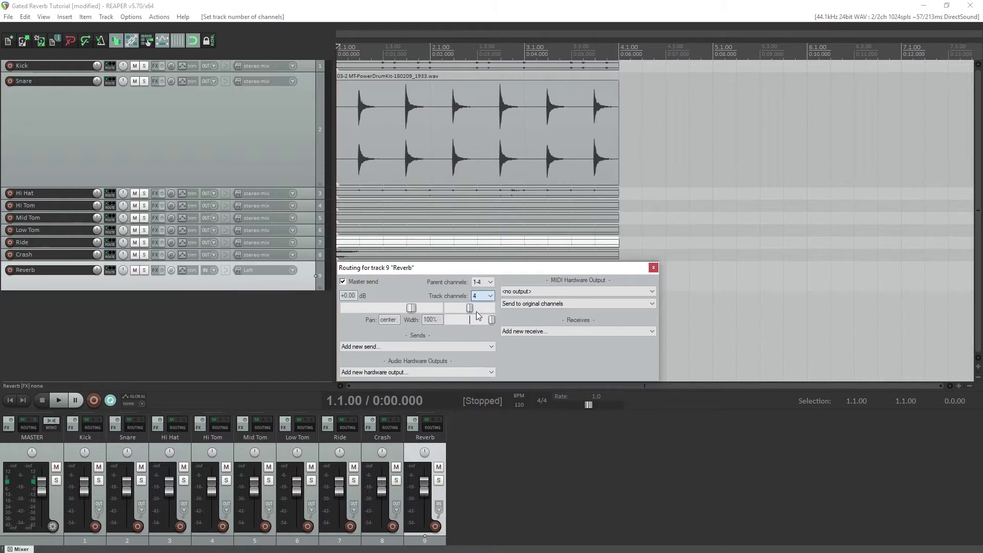
Step: Add a send from the Snare track to the Reverb track and set it to Pre-Fader (Post-FX)
left_click(110, 80)
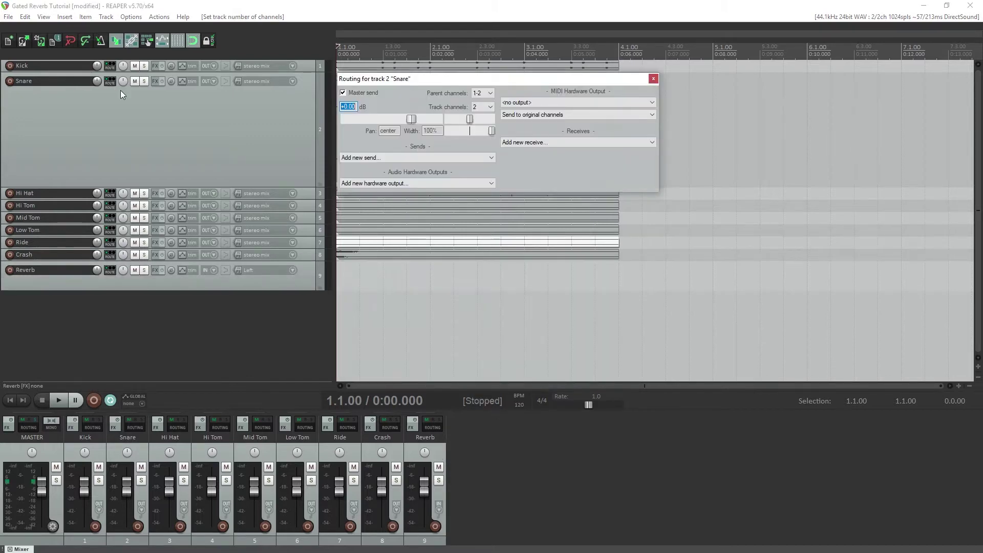
left_click_drag(407, 81, 370, 295)
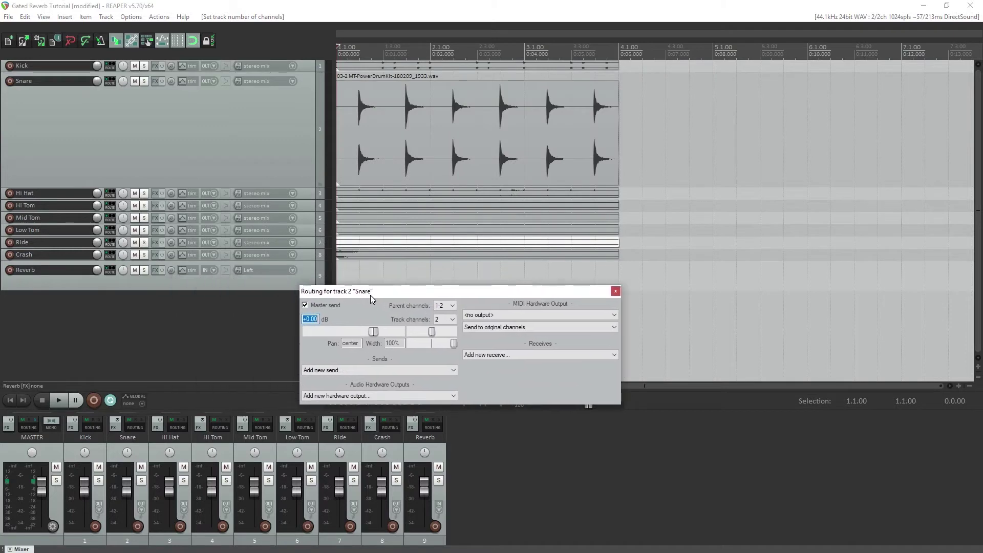
left_click(343, 371)
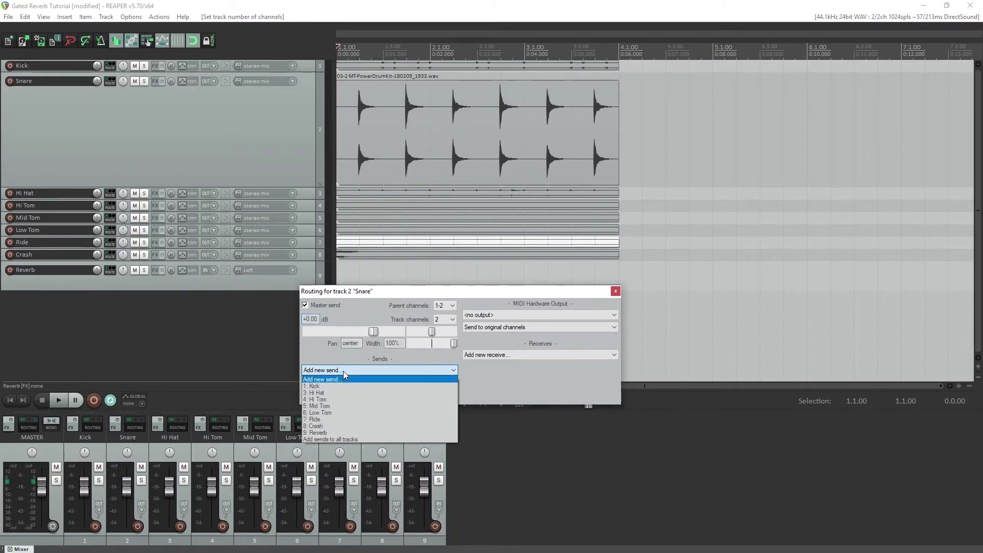
left_click(318, 433)
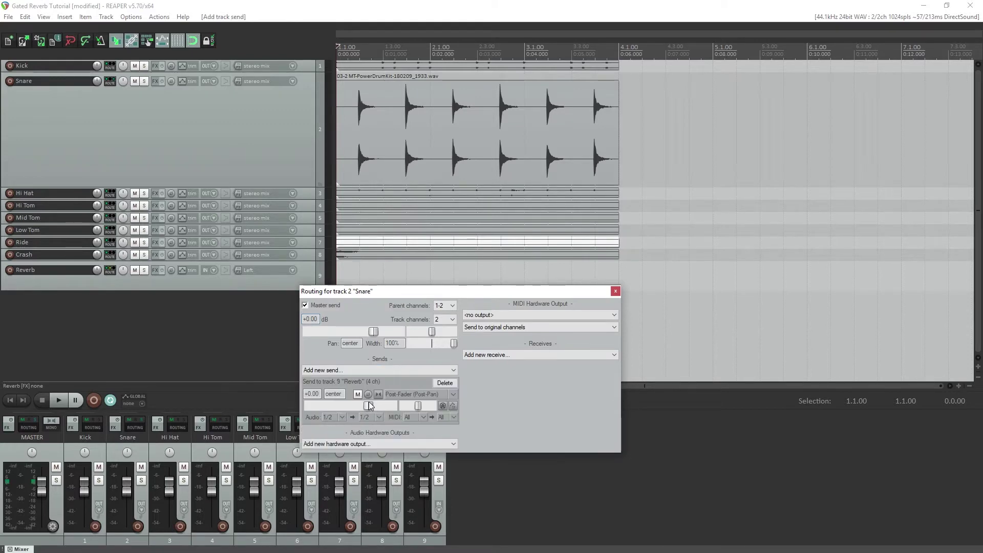
left_click(395, 393)
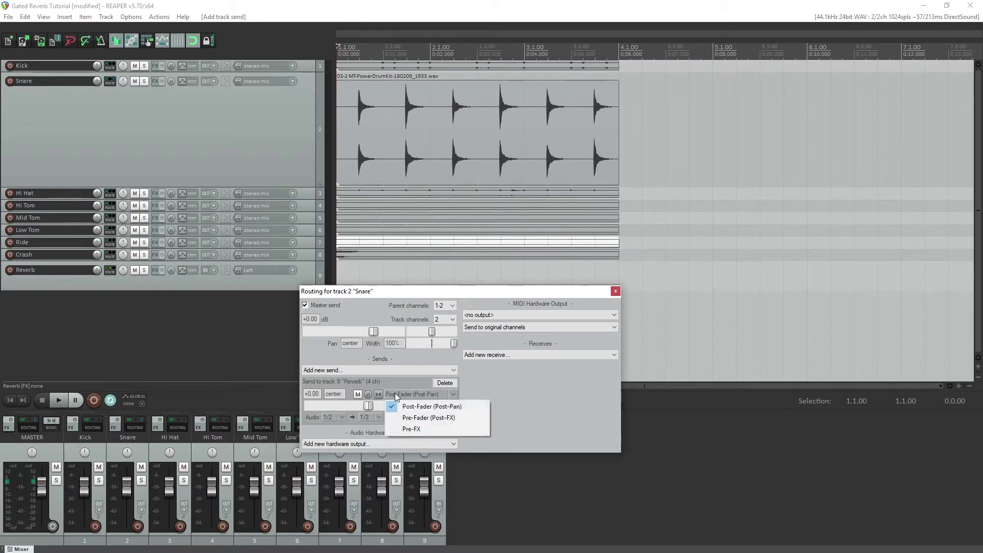
left_click(414, 419)
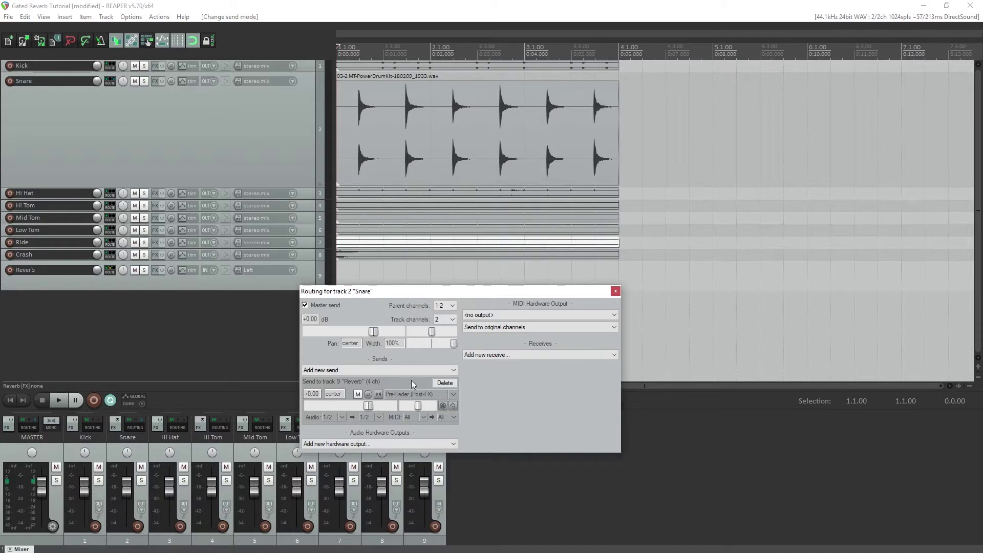
Step: Add a second Snare send to Reverb, routing audio 1/2 to channels 3/4 as Pre-Fader (Post-FX), and close the routing window
left_click(396, 370)
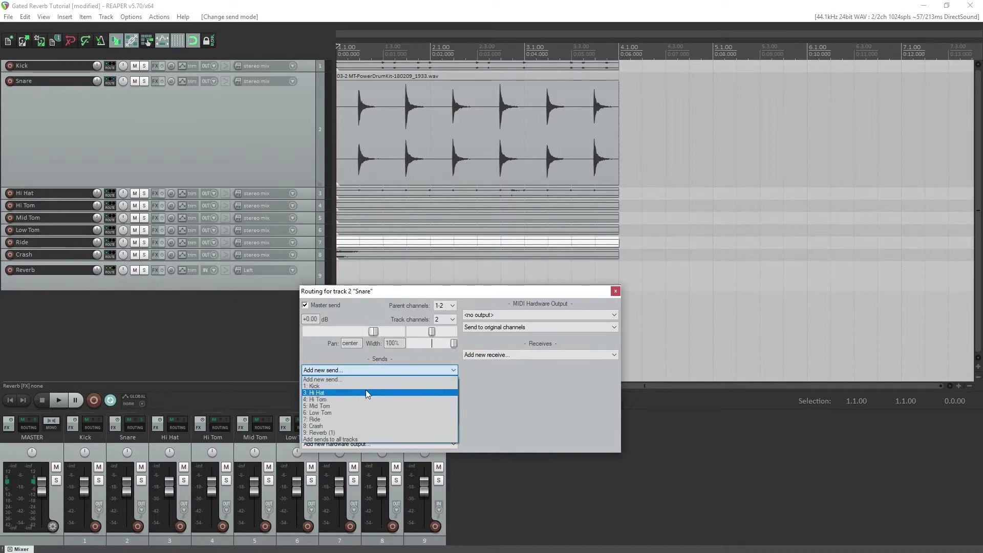
left_click(315, 433)
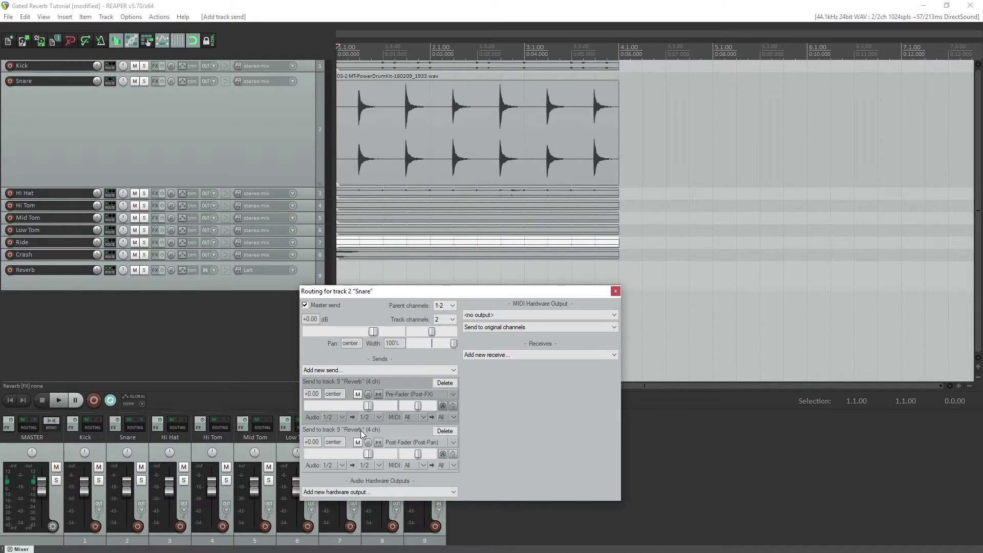
left_click(365, 464)
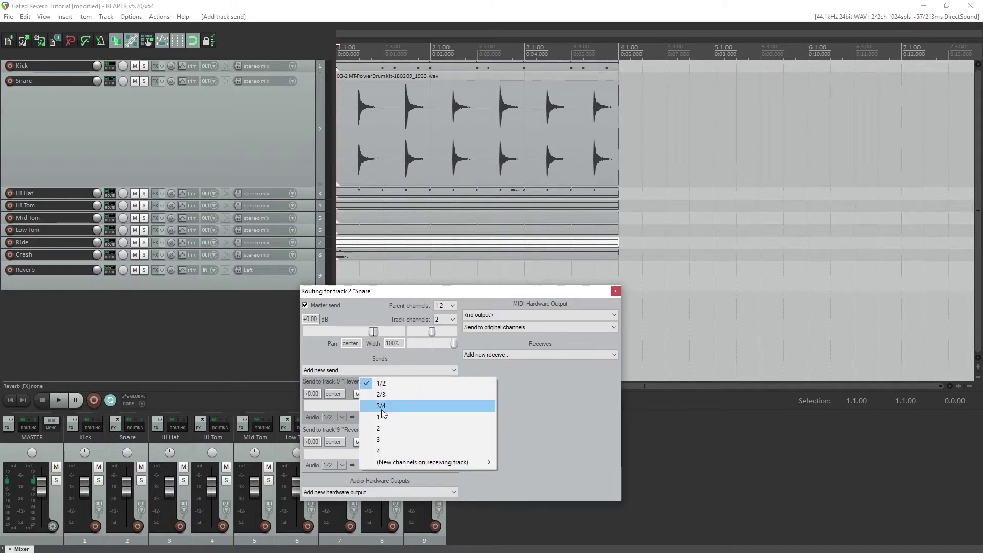
left_click(381, 408)
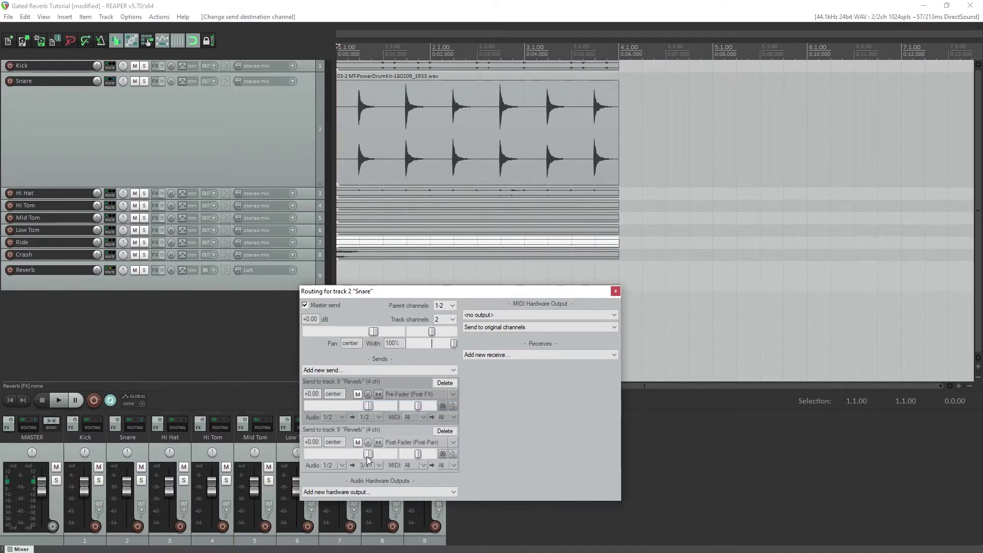
left_click(397, 440)
left_click(409, 465)
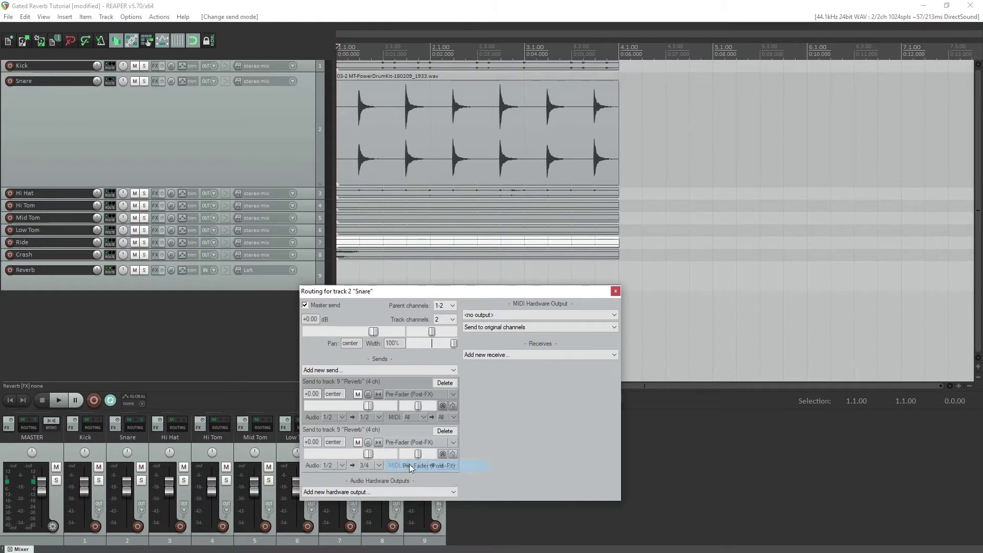
left_click(615, 292)
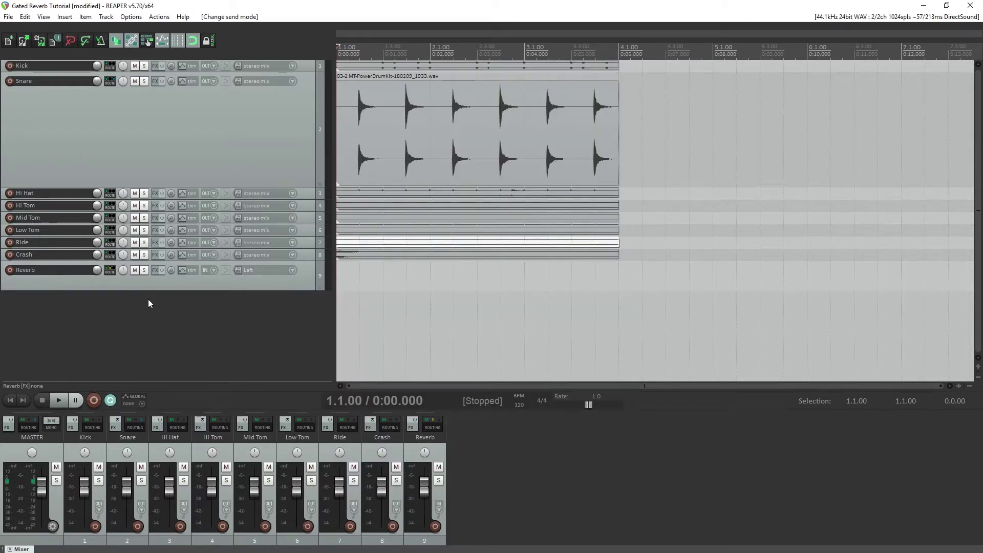
Step: Increase the Reverb track's height and play the drums to check the signal reaching it, stopping playback when done
left_click_drag(110, 289, 117, 353)
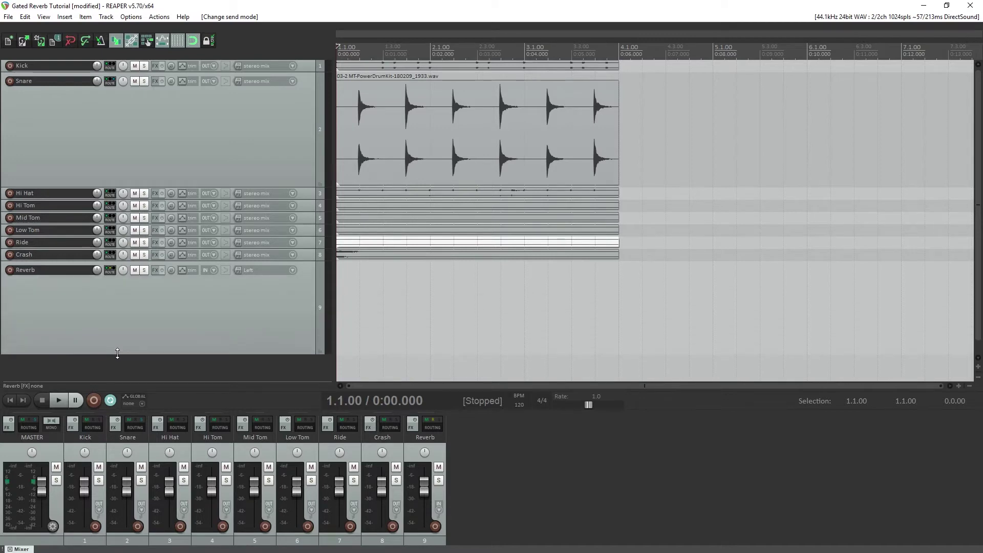
left_click(59, 399)
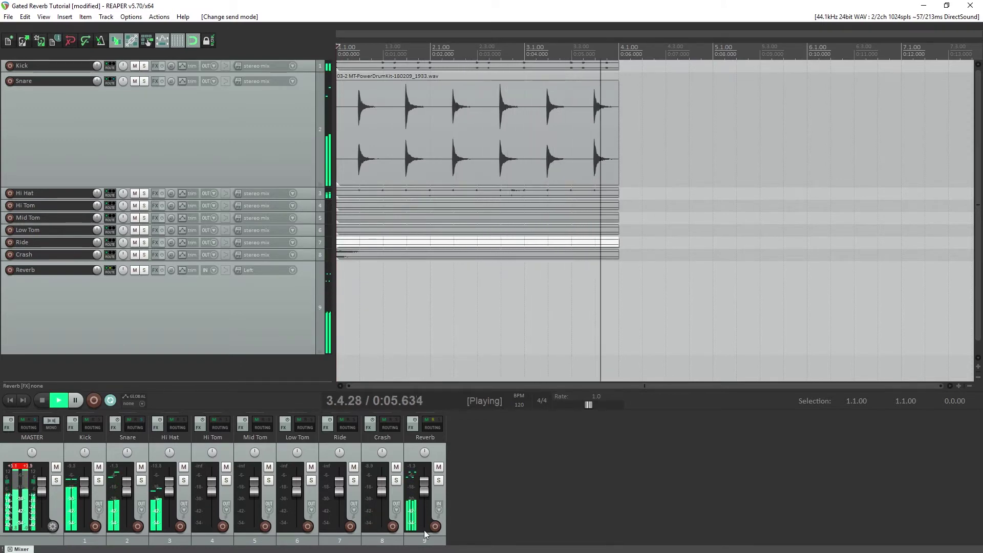
left_click(43, 404)
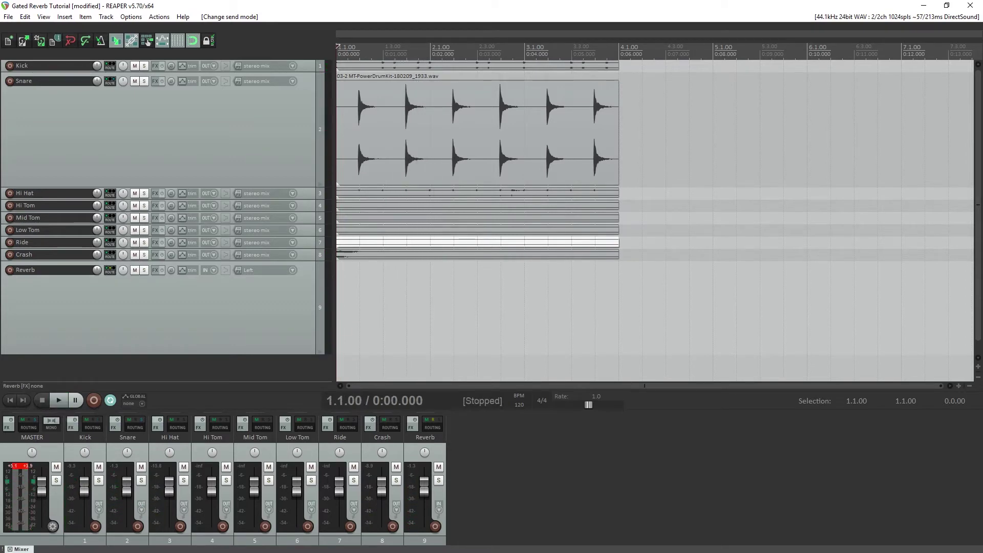
Step: Start playback and add the Focusrite Scarlett Reverb plug-in to the Reverb track
left_click(60, 399)
left_click(414, 424)
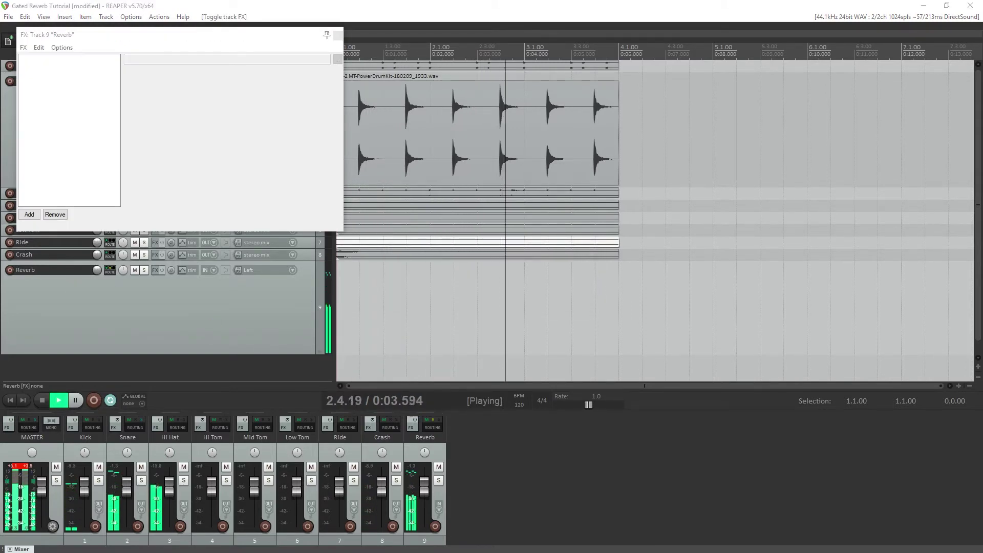
left_click_drag(227, 242, 437, 269)
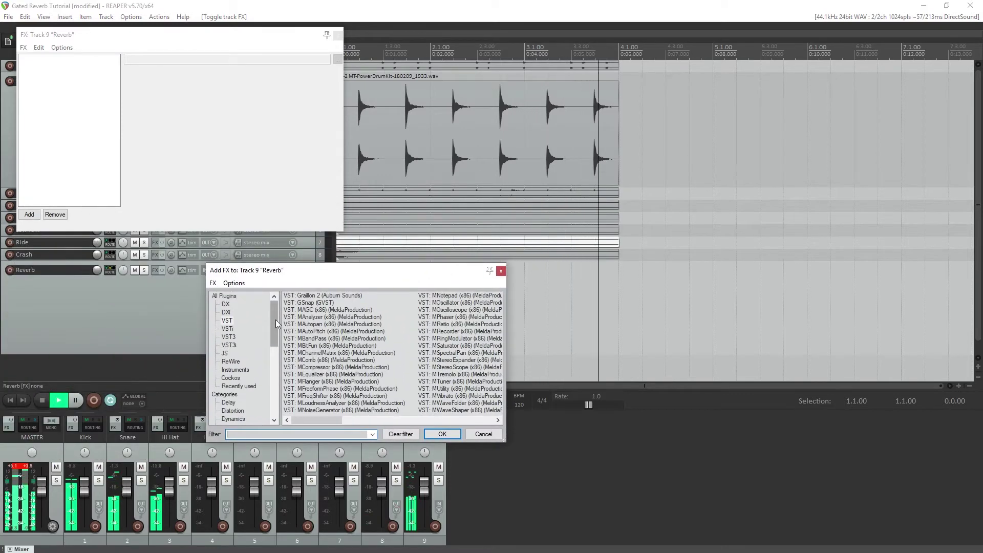
left_click_drag(275, 319, 276, 394)
left_click(239, 379)
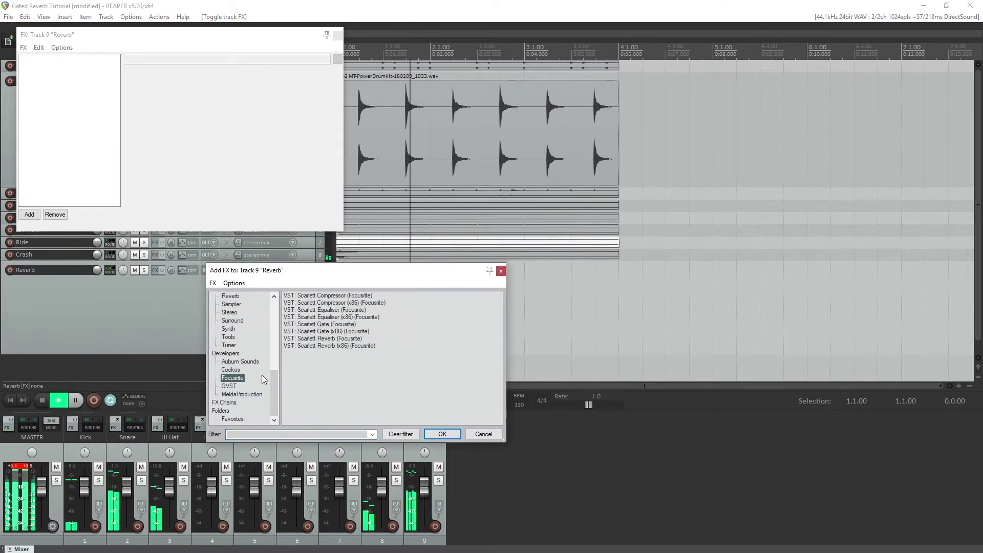
left_click(331, 338)
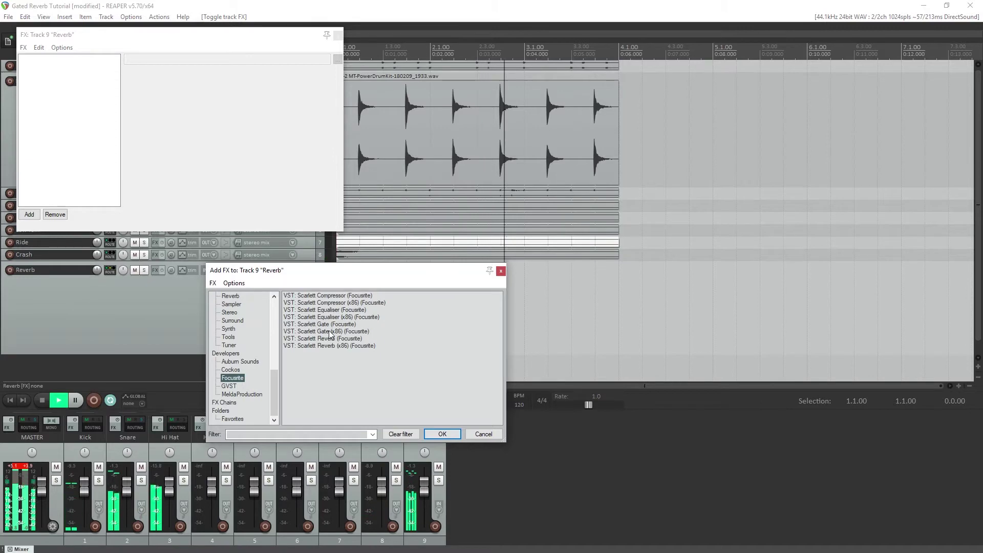
left_click(443, 433)
Step: Raise the Scarlett Reverb size to about 80% large, set its mix fully wet, and solo the Reverb track
left_click_drag(166, 147, 161, 94)
left_click_drag(327, 133, 345, 55)
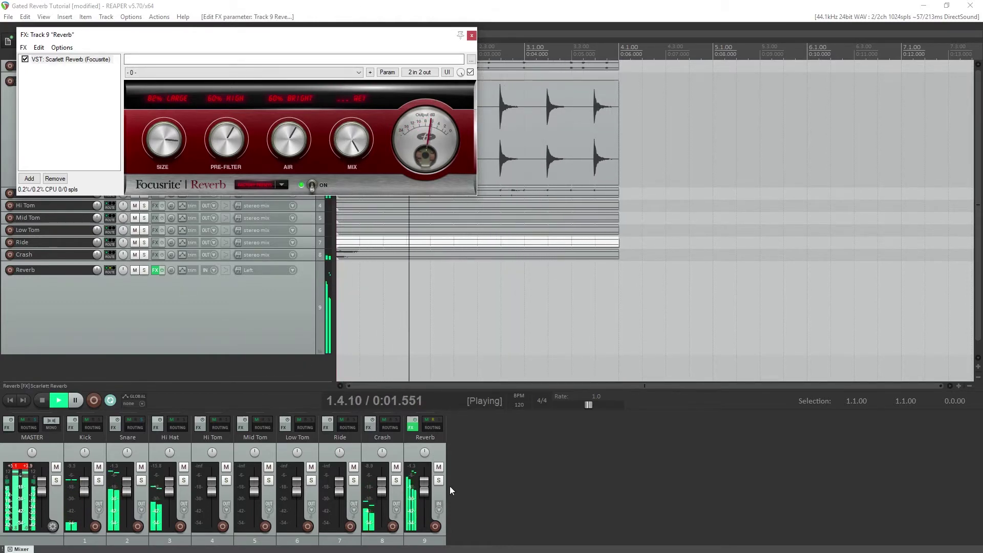
left_click(436, 480)
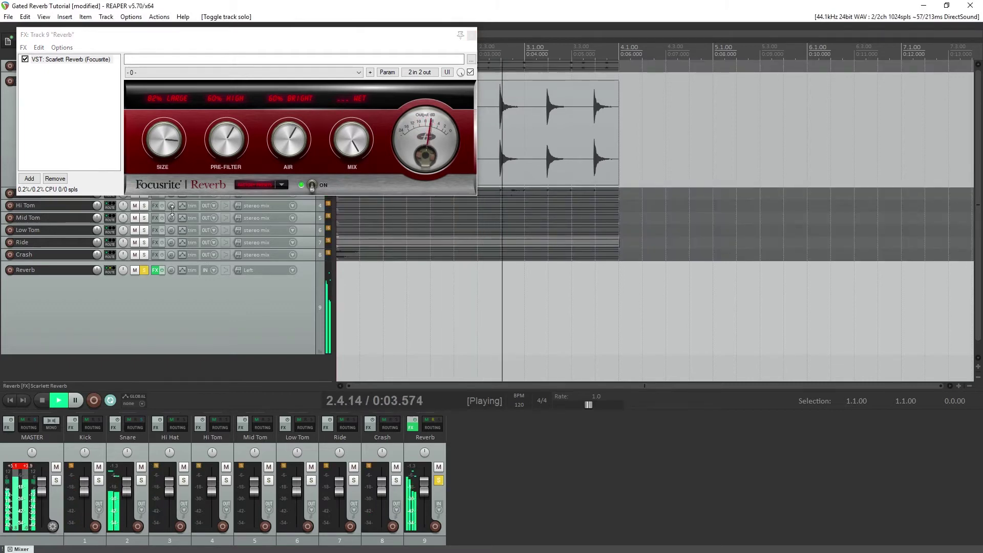
Step: Adjust the Scarlett Reverb to size about 75% large, pre-filter low 26% and air dark 27%, and stop playback
left_click_drag(157, 149, 157, 163)
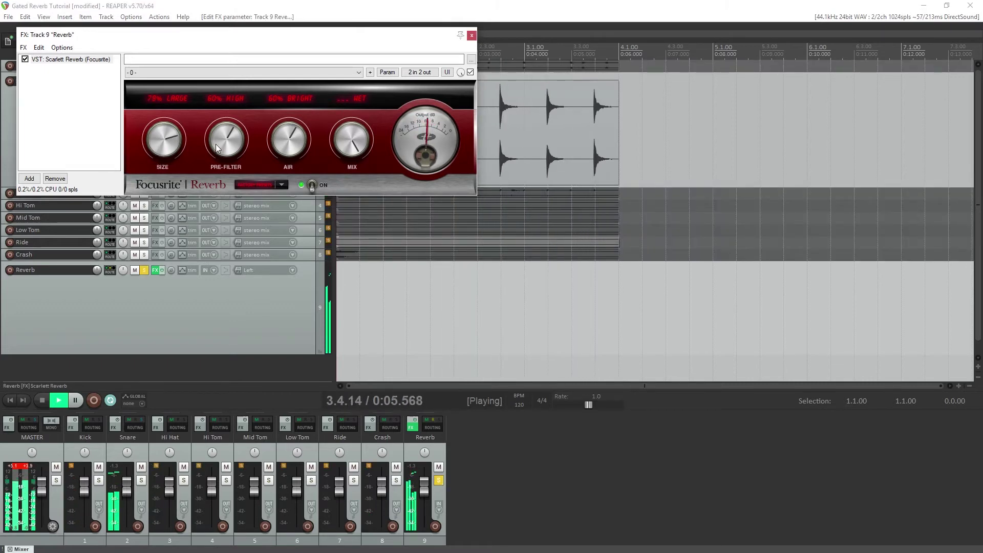
left_click_drag(218, 139, 218, 180)
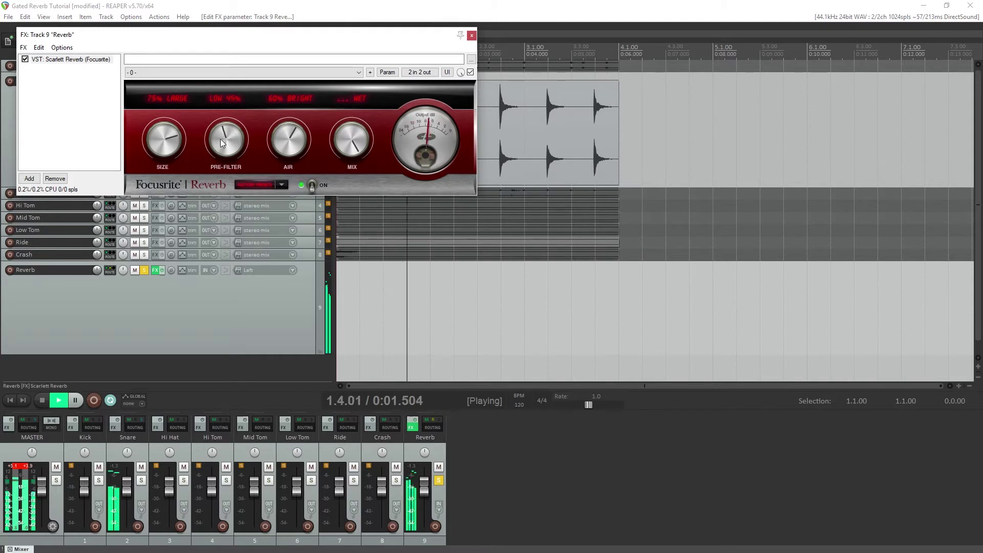
mouse_move(290, 134)
left_mouse_down()
mouse_move(291, 174)
mouse_move(284, 151)
left_mouse_up()
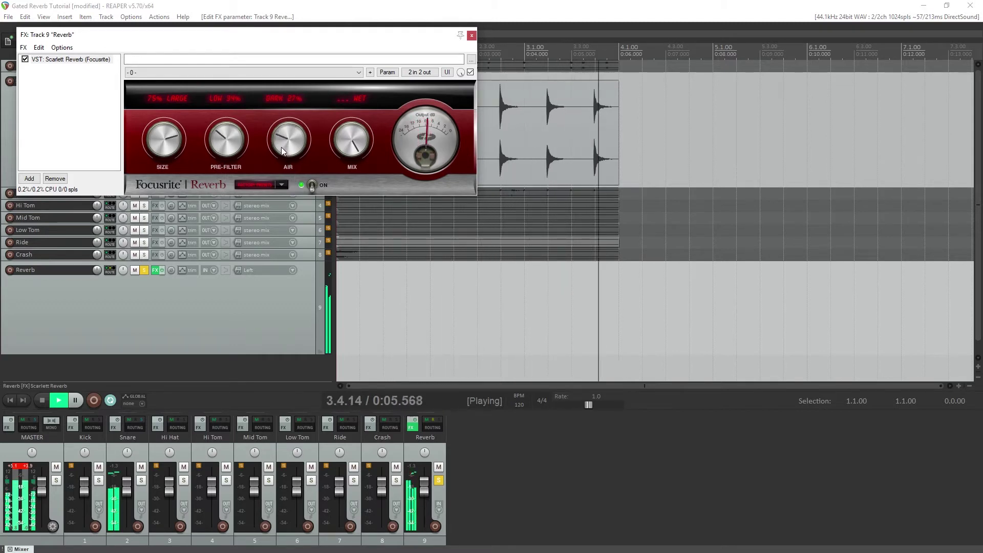
left_click_drag(229, 134, 216, 146)
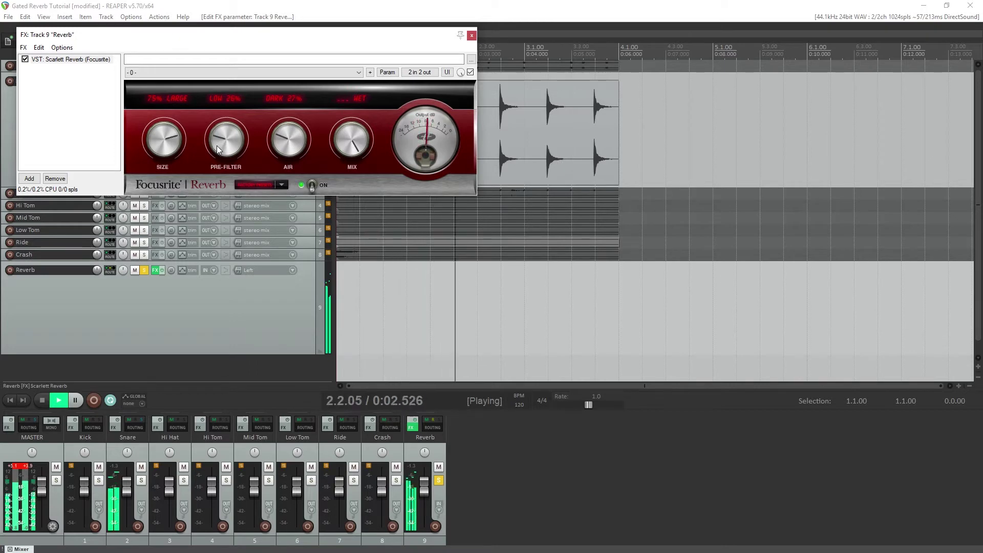
left_click(45, 402)
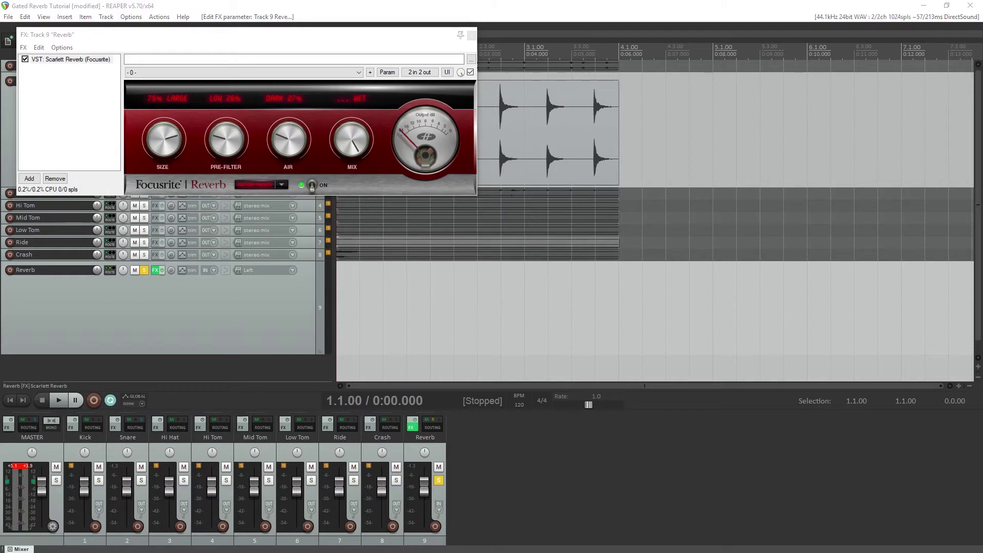
Step: Play the full drum mix with the Reverb track unsoloed, mute that track to compare, and stop playback
left_click(59, 402)
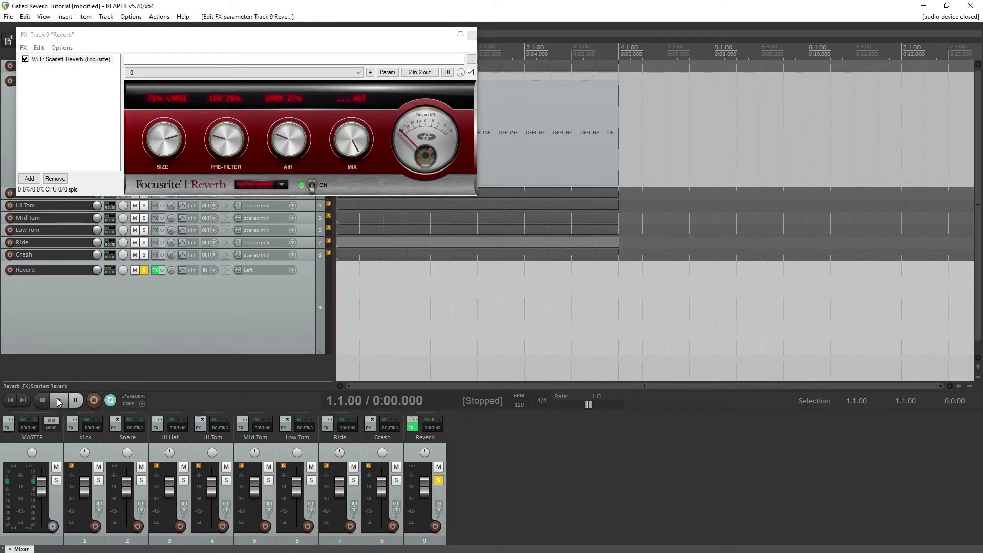
left_click(438, 480)
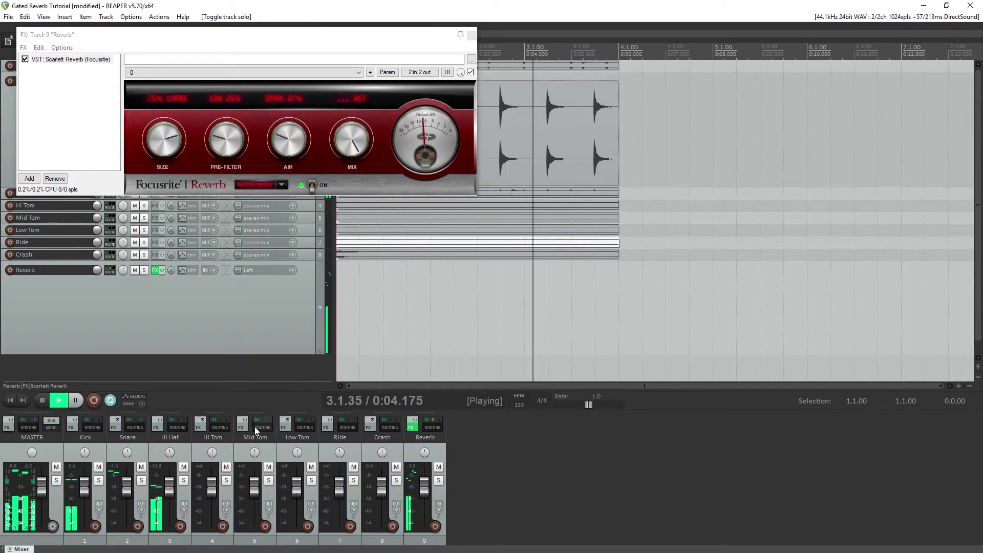
left_click(439, 466)
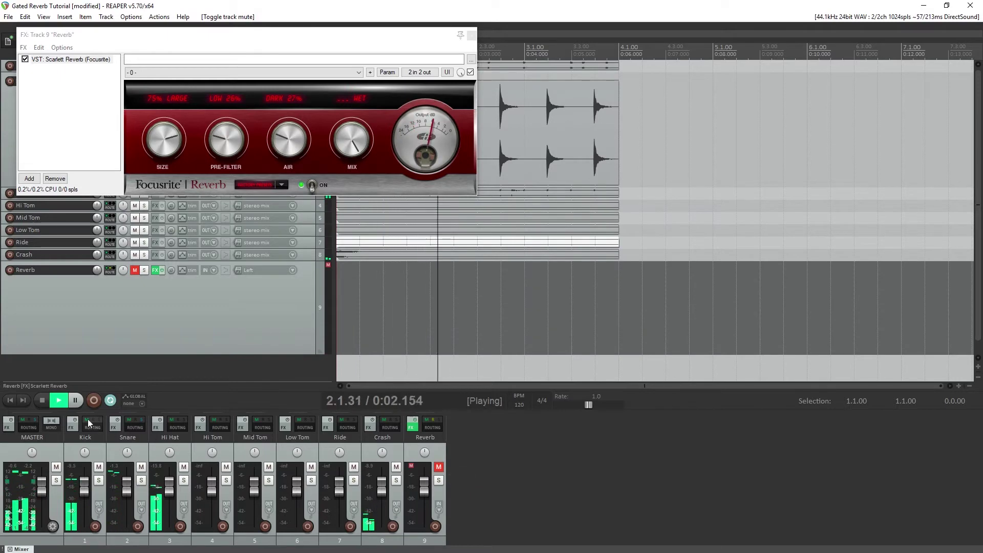
key("space")
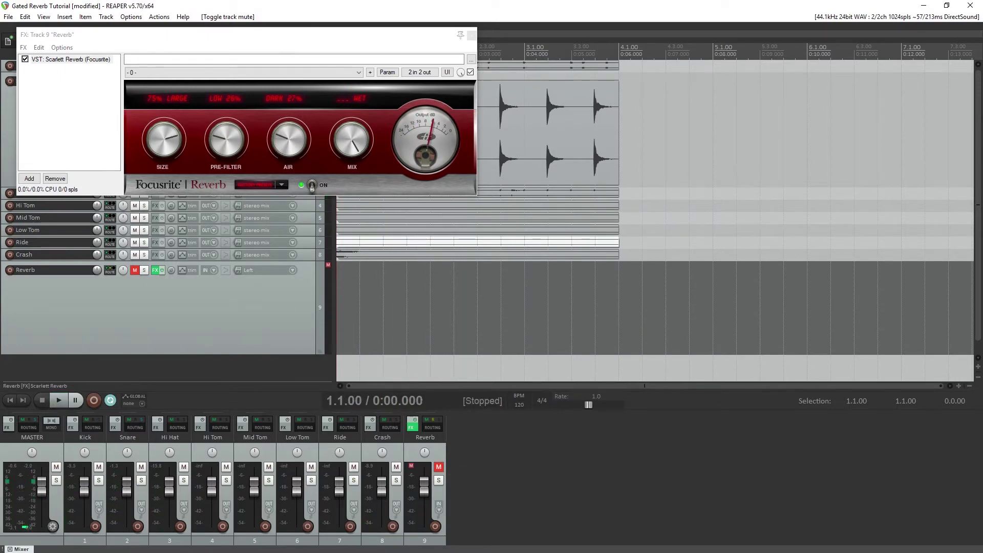
Step: Add the Cockos ReaGate plug-in after the Scarlett Reverb on the Reverb track and enlarge the effects window
left_click(165, 260)
left_click_drag(272, 378, 269, 333)
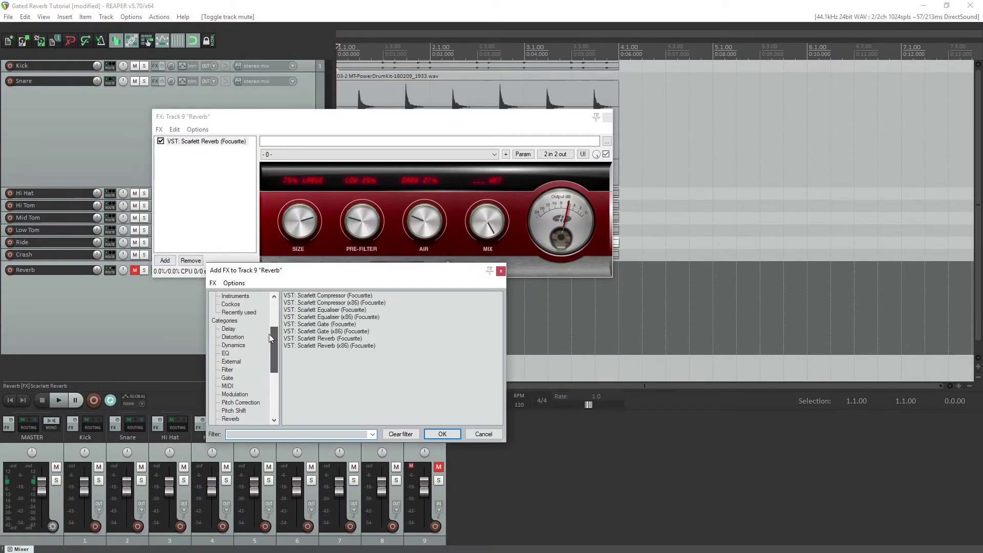
left_click(227, 378)
double_click(307, 296)
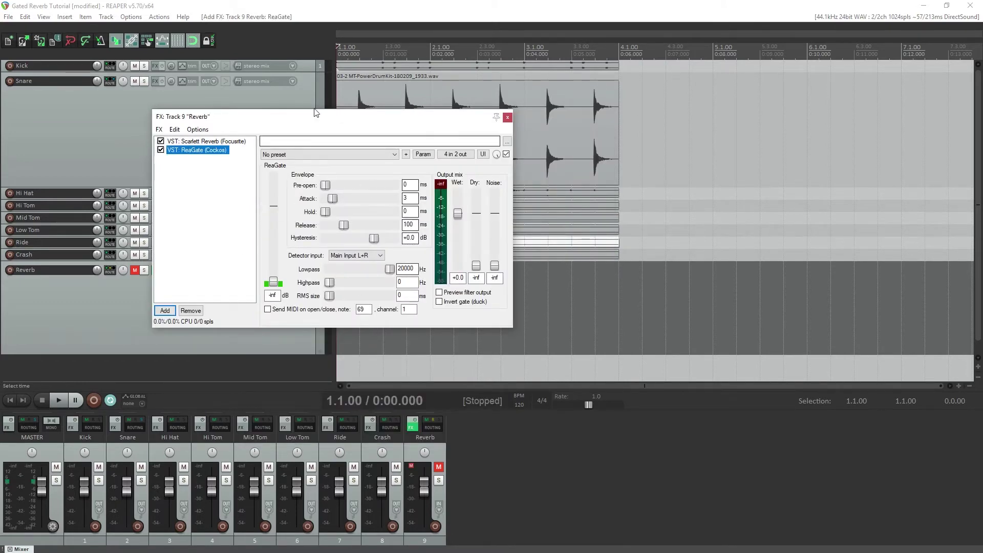
left_click_drag(512, 323, 526, 344)
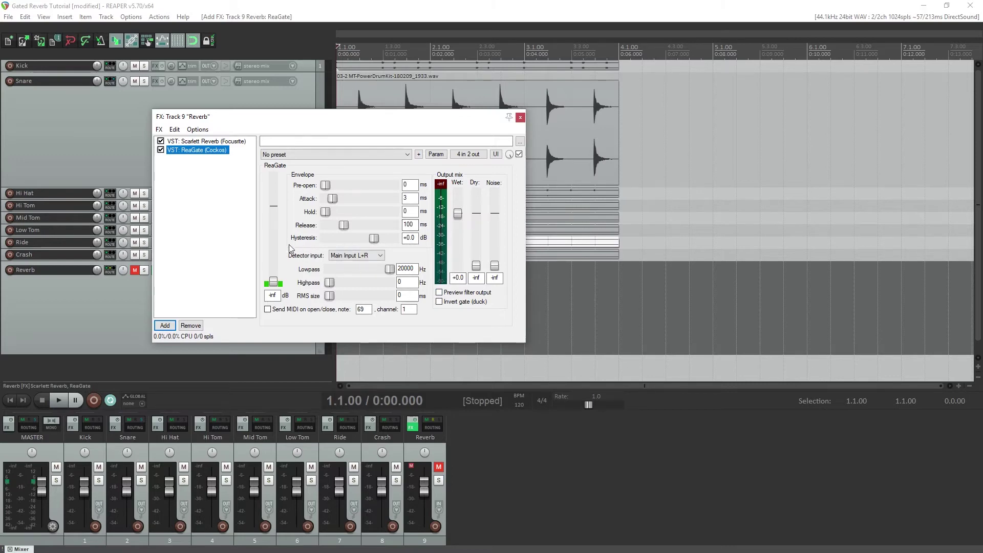
Step: Set ReaGate's detector input to Auxiliary Input L+R and its threshold to 0 dB
left_click(333, 257)
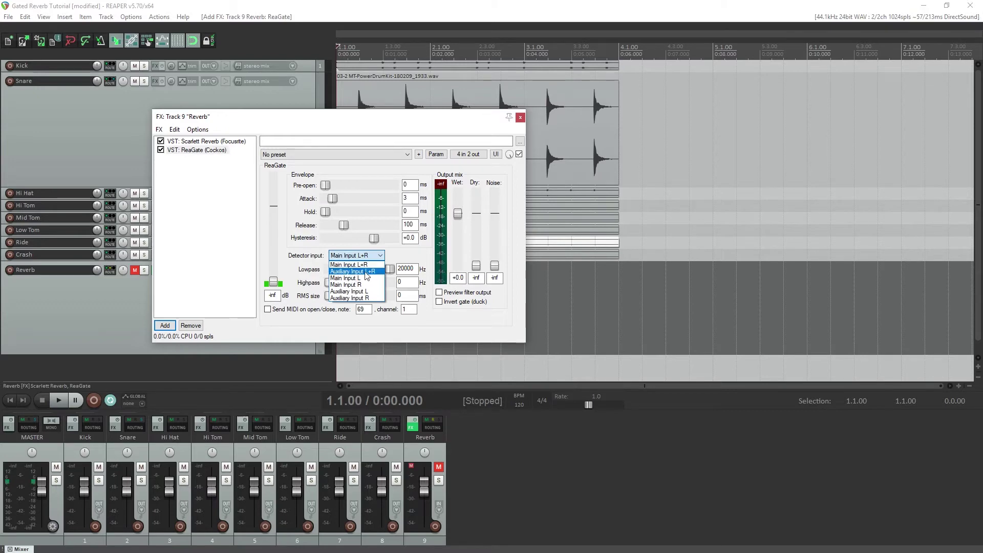
left_click(365, 271)
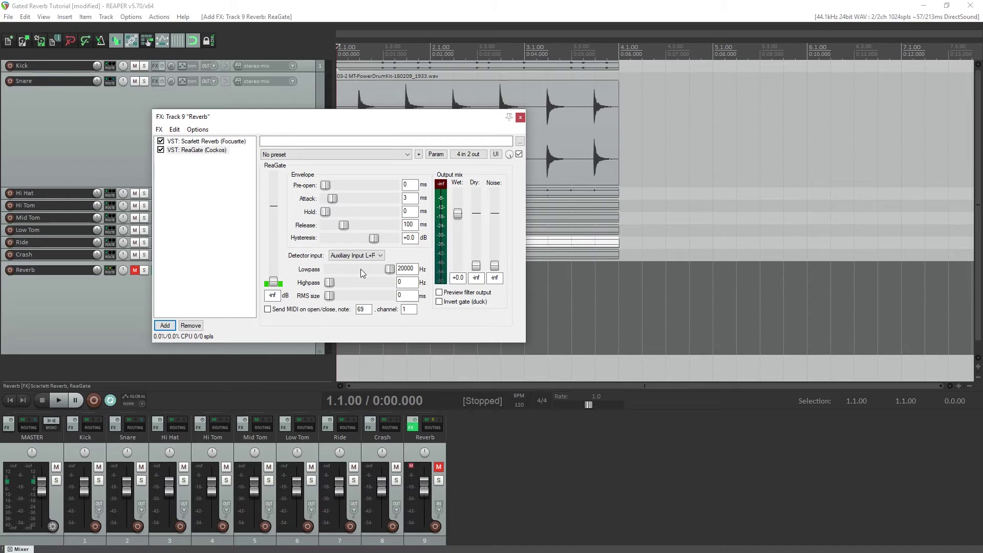
double_click(273, 282)
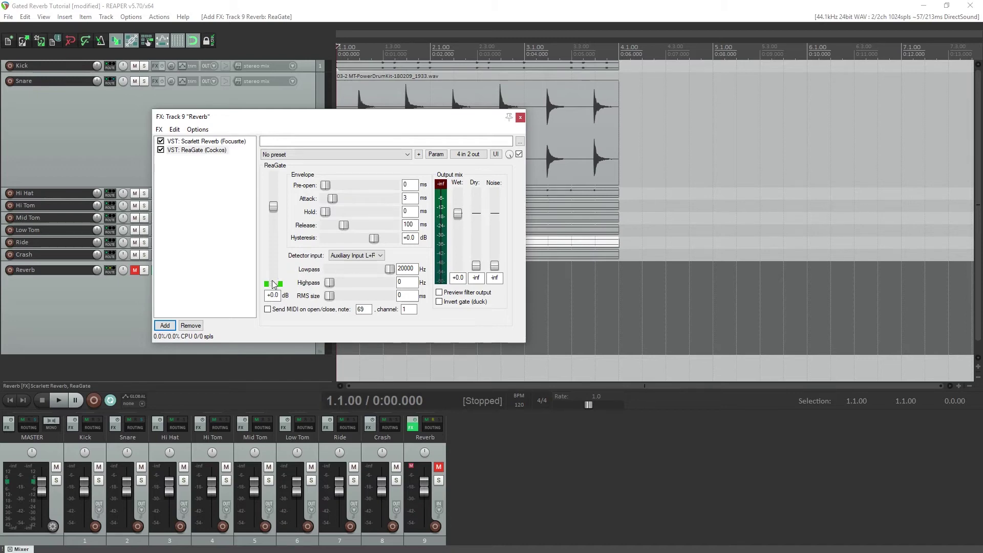
Step: Play the drums, unmute the Reverb track, and try gate thresholds of about -12.7 dB and -0.7 dB
left_click(57, 400)
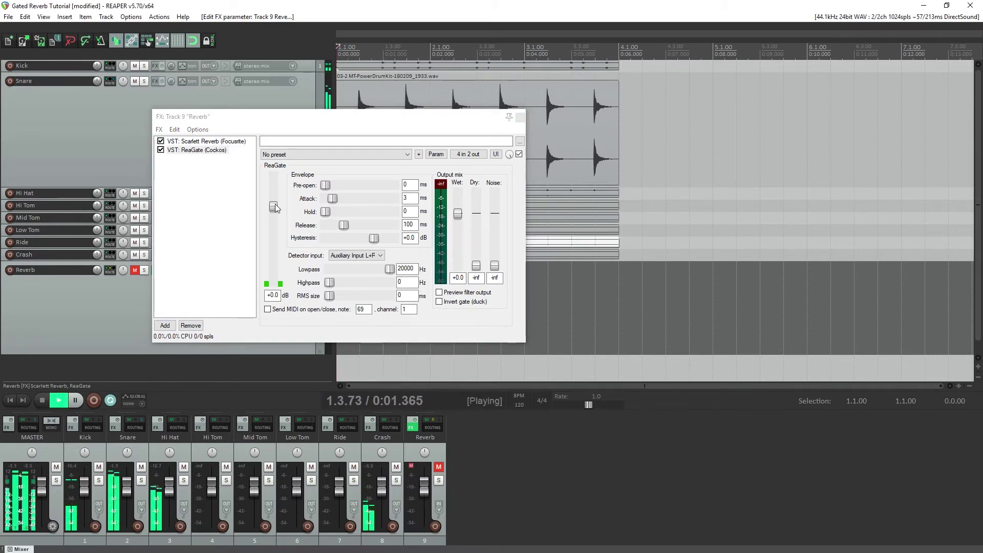
left_click_drag(275, 207, 273, 233)
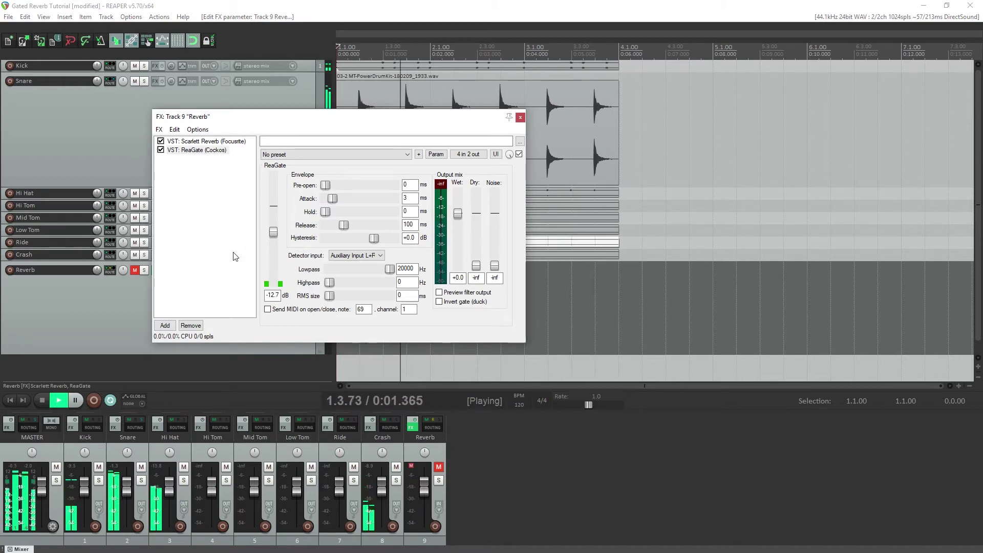
left_click(135, 270)
left_click_drag(273, 232, 274, 207)
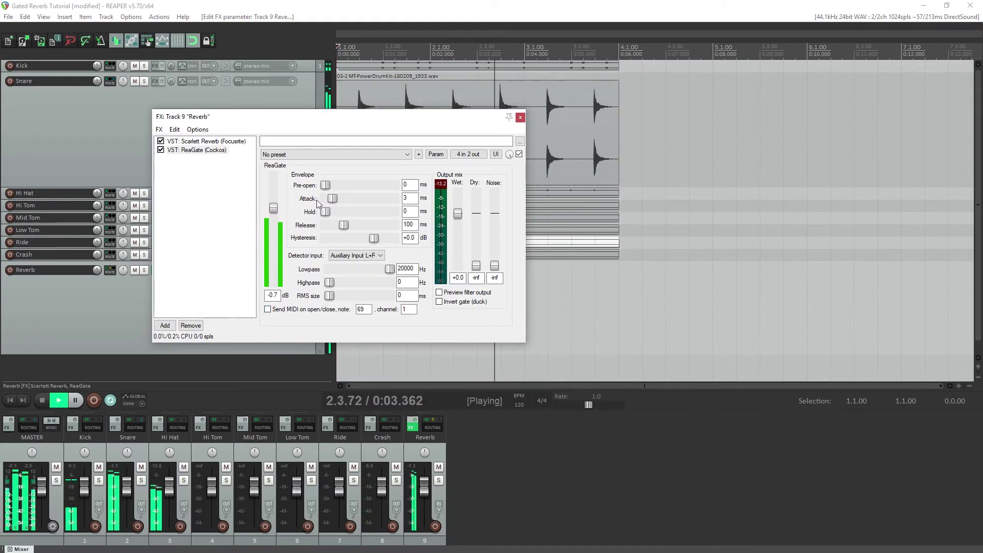
Step: Set ReaGate's hold to 48 ms, release to 264 ms and threshold to -5.1 dB, and stop playback
left_click_drag(327, 211, 351, 225)
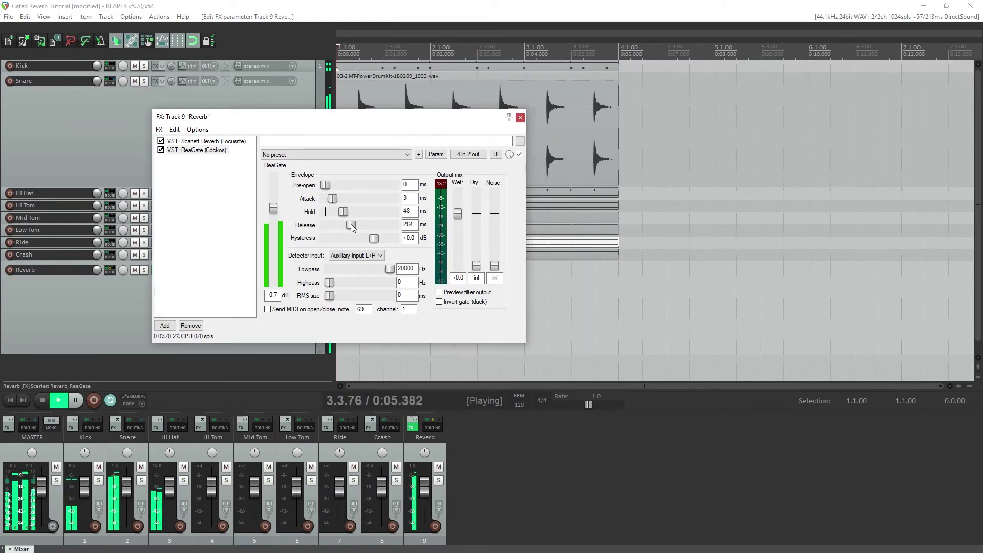
left_click_drag(273, 208, 271, 225)
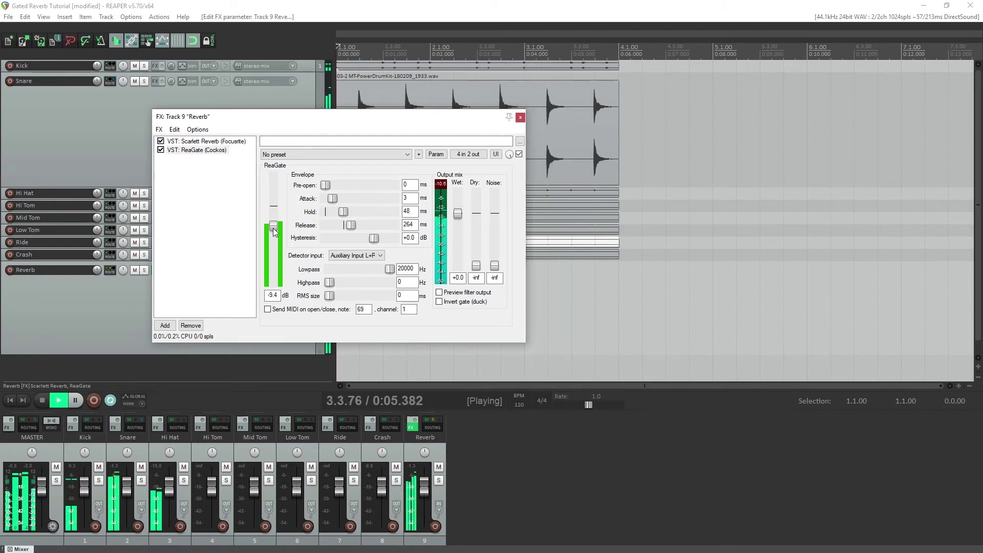
left_click_drag(273, 226, 273, 228)
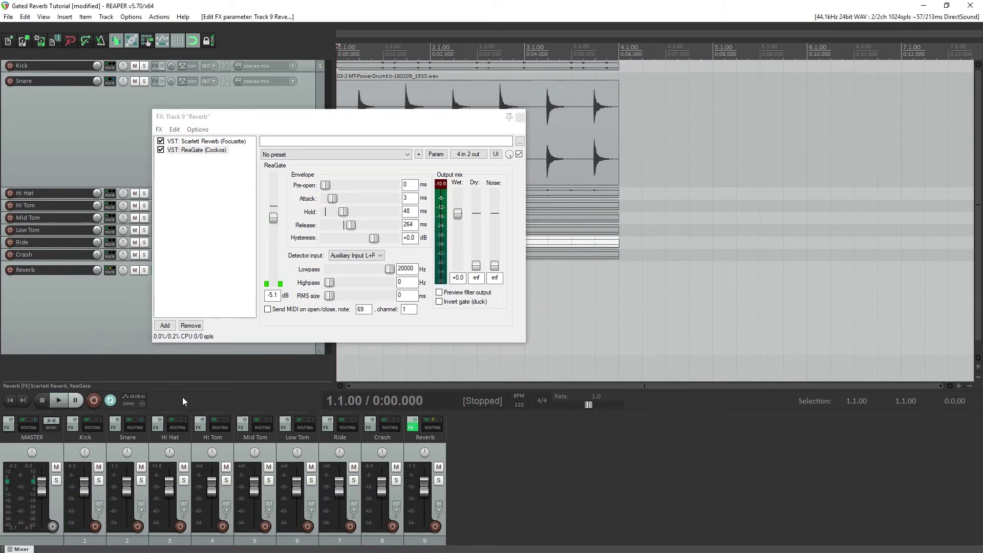
Step: With the Reverb track soloed and playing, set ReaGate's attack to 52 ms, release to 409 ms and hold to 128 ms
left_click(438, 480)
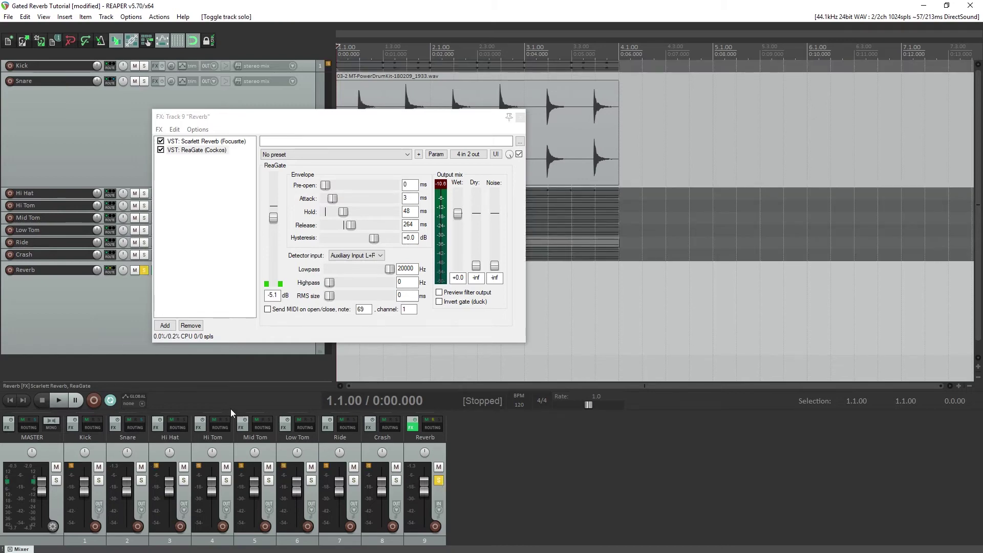
left_click(63, 403)
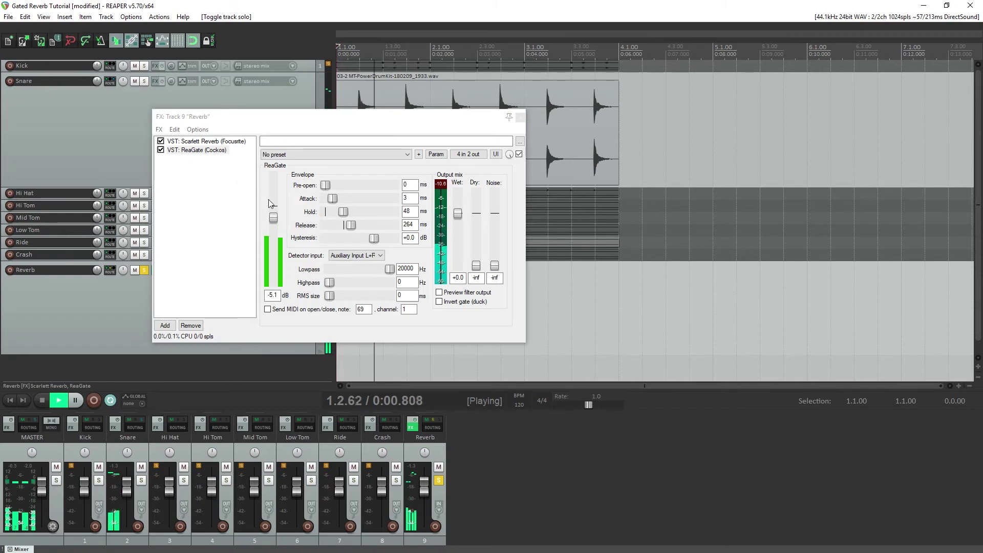
left_click_drag(332, 199, 348, 198)
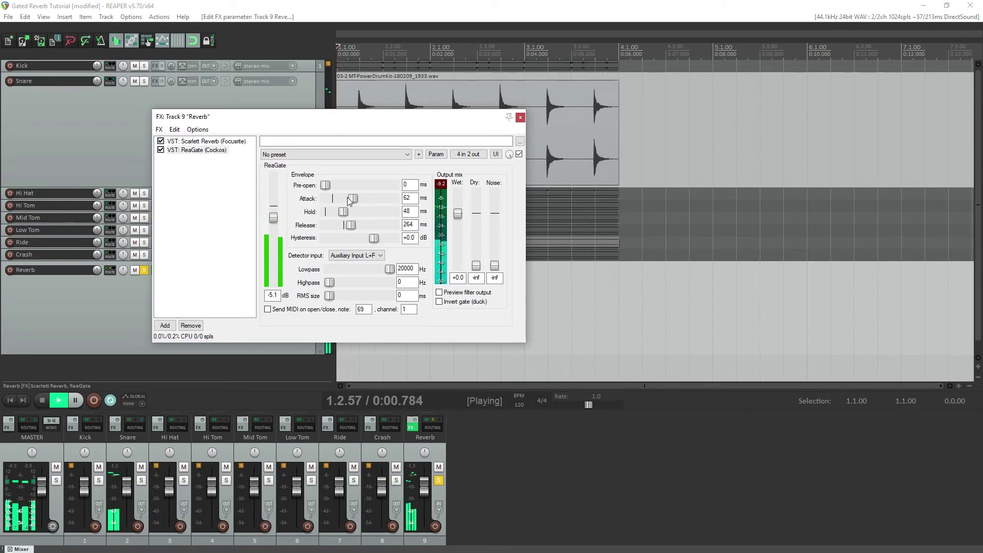
mouse_move(349, 200)
left_mouse_down()
mouse_move(392, 205)
mouse_move(346, 201)
left_mouse_up()
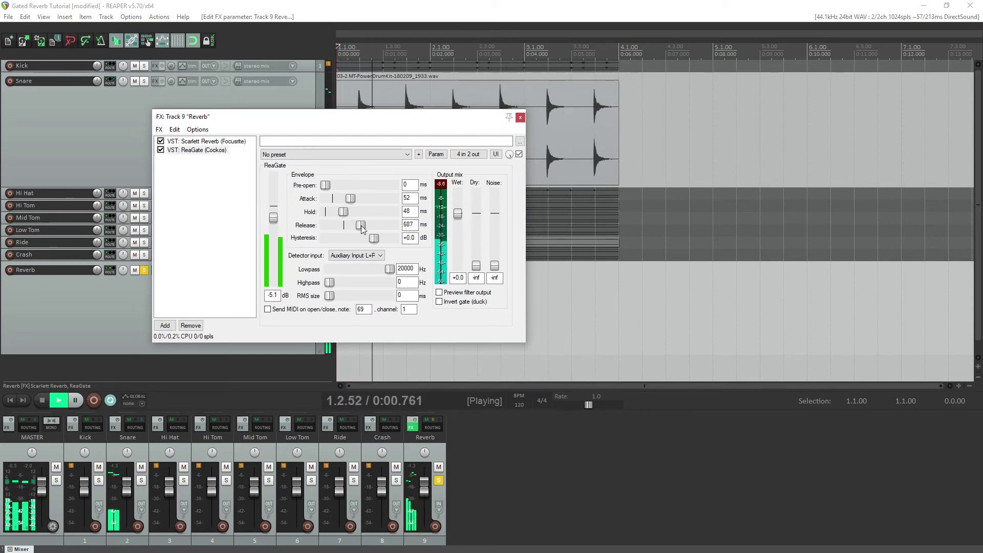
left_click_drag(351, 225, 357, 228)
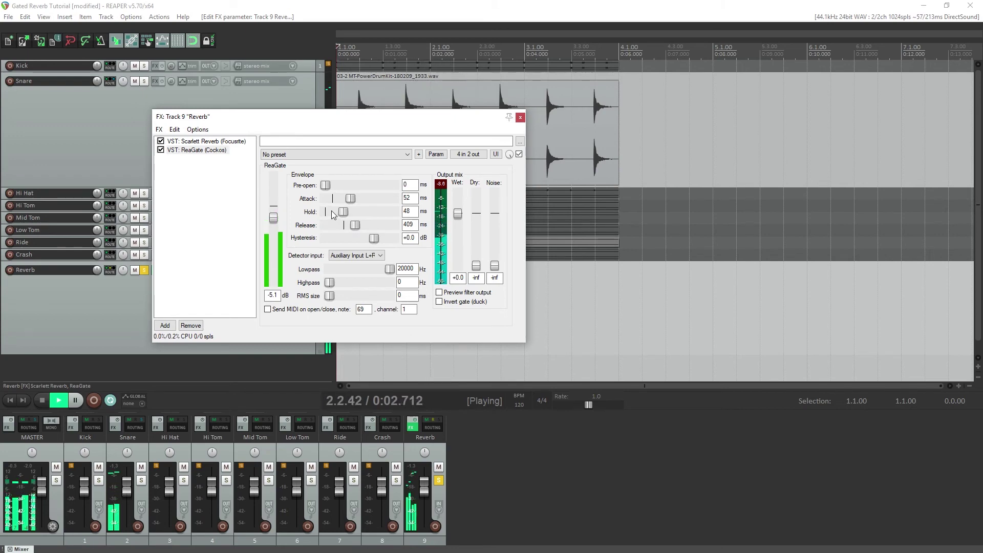
left_click_drag(331, 210, 355, 213)
Step: Unsolo the Reverb track and lower its volume to blend the gated reverb with the full drum mix
left_click(438, 480)
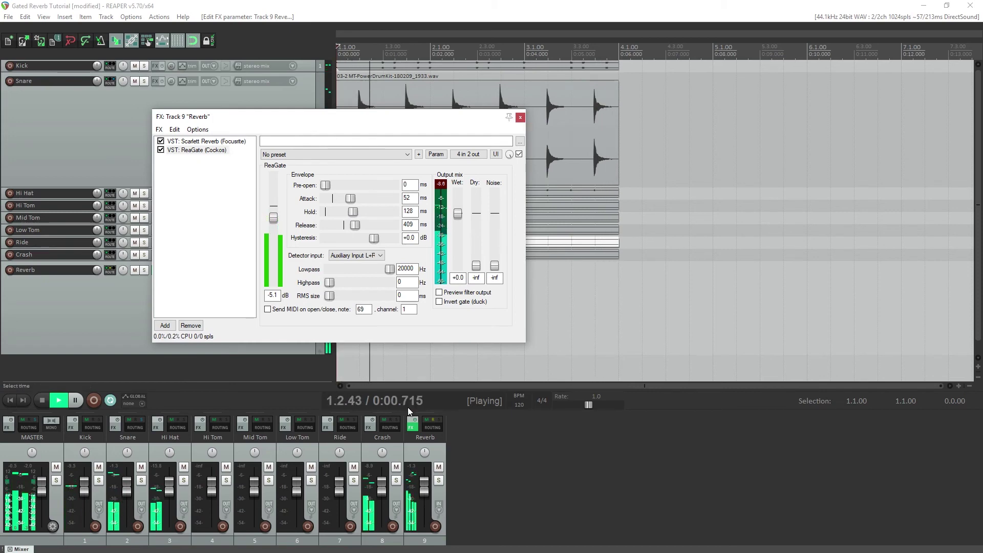
left_click_drag(424, 490, 426, 490)
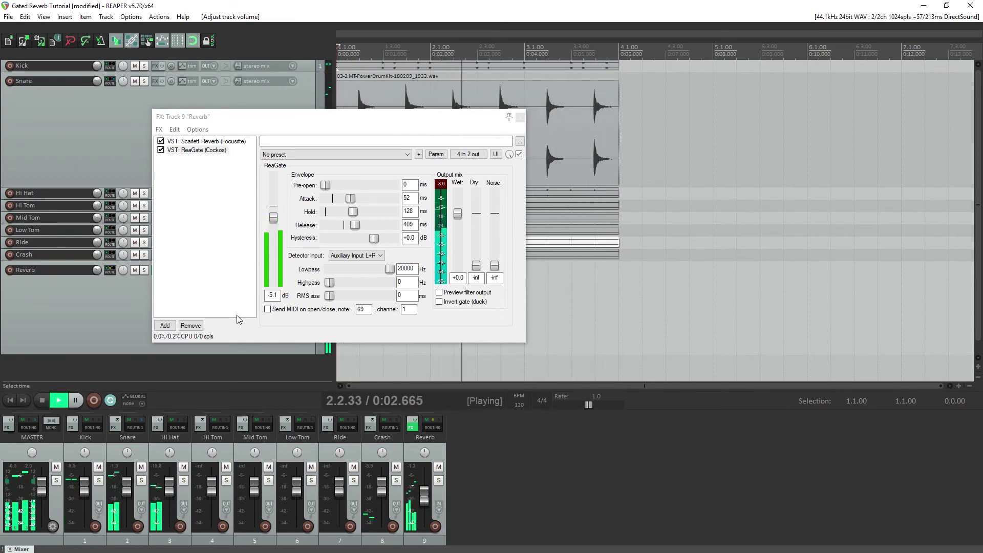
left_click_drag(424, 499, 427, 493)
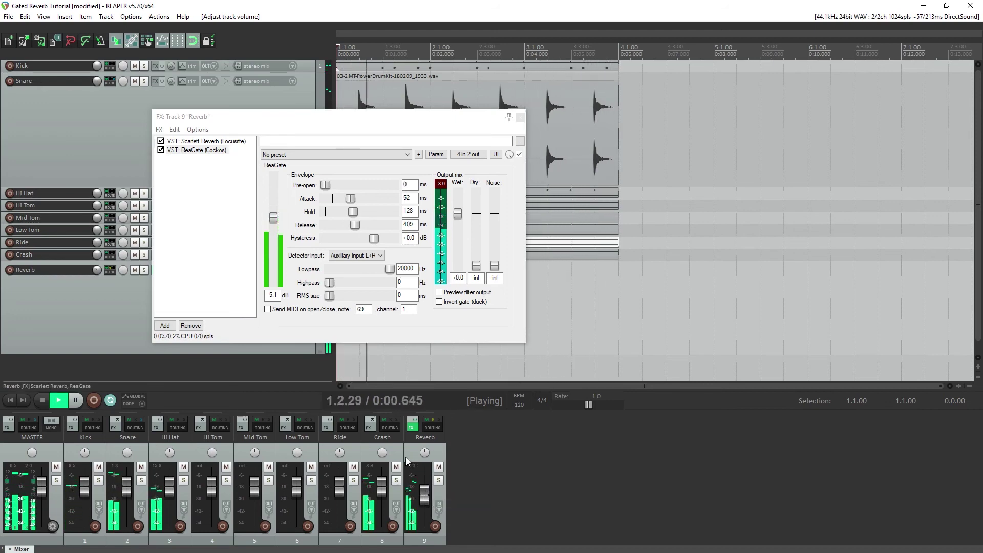
Step: Slightly lower Scarlett Reverb's high pre-filter and set its Air to a bright setting just above 70% while the drums play
left_click(42, 399)
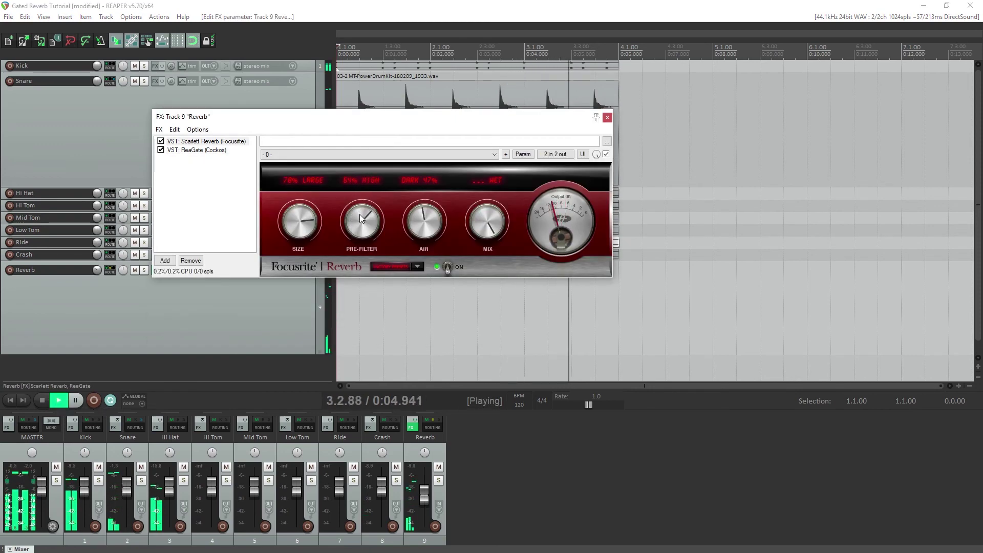
left_click_drag(359, 214, 359, 219)
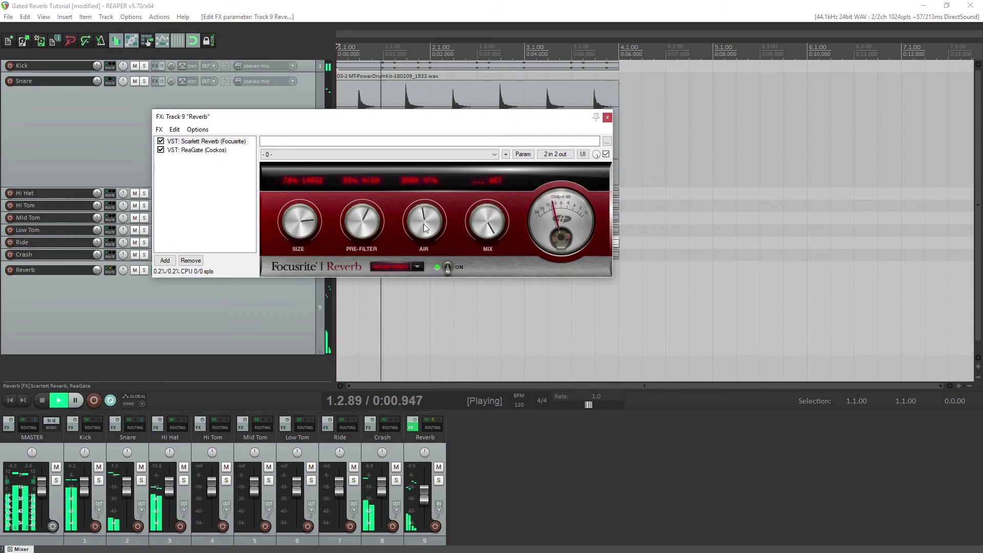
left_click_drag(424, 224, 424, 206)
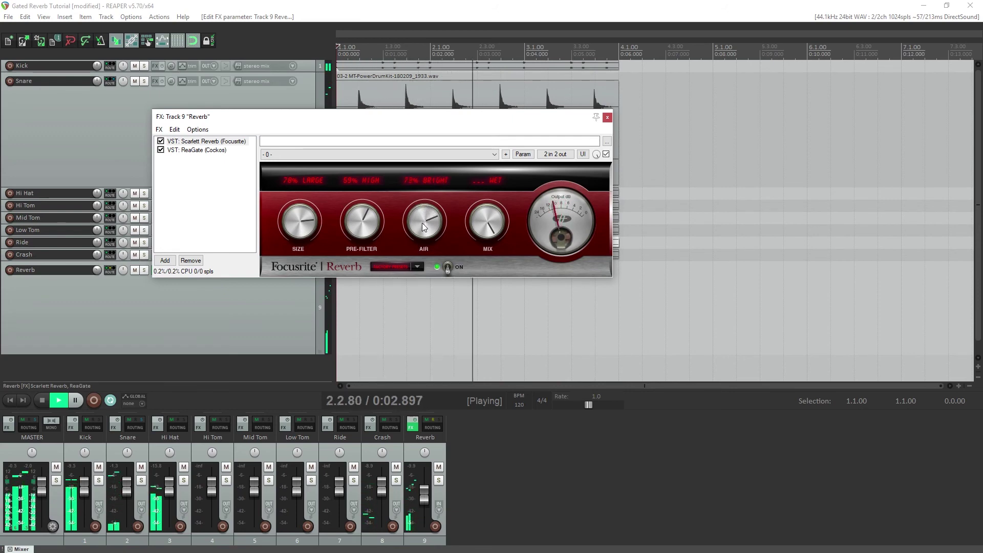
left_click_drag(420, 223, 420, 225)
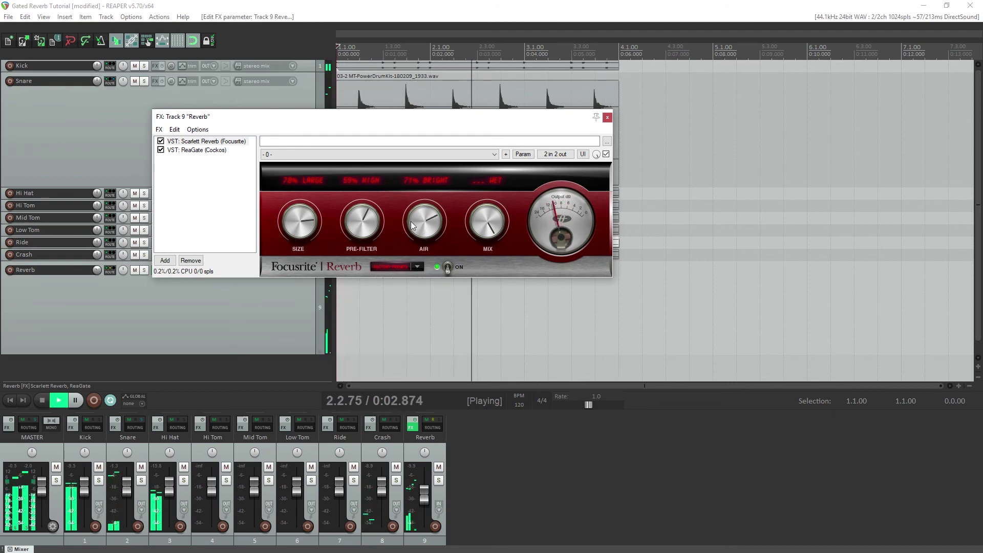
Step: Set ReaGate's attack to 33 ms, hold to 132 ms and release to 423 ms on the Reverb track
left_click(197, 150)
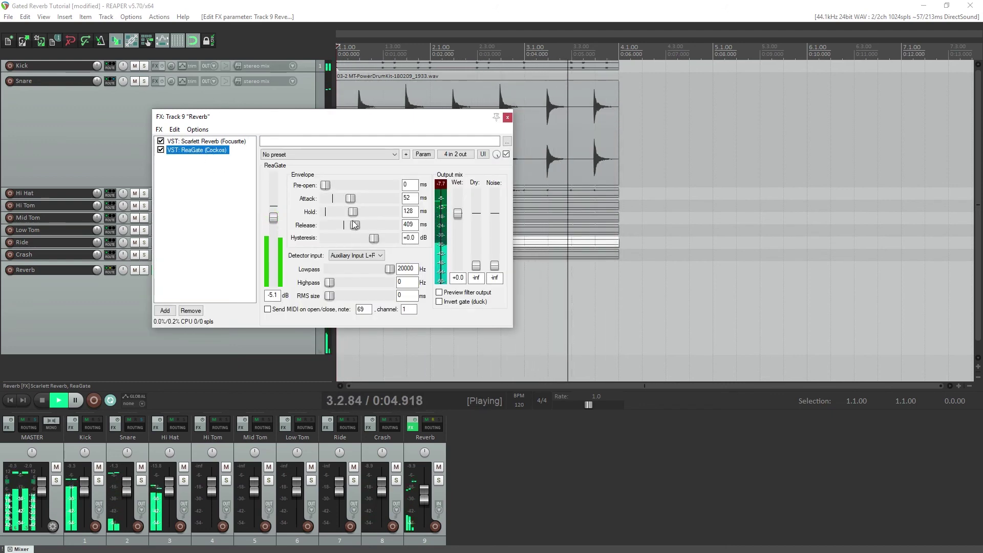
left_click_drag(352, 212, 351, 224)
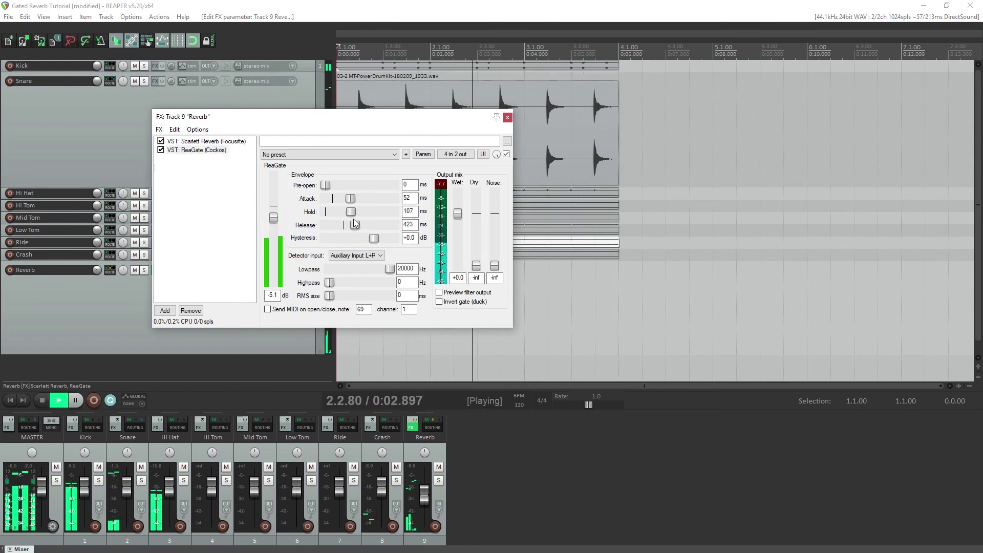
left_click_drag(350, 210, 347, 204)
Step: Lower the Reverb track's volume slightly and mute the track to compare the drum mix without the gated reverb
left_click_drag(425, 499, 428, 500)
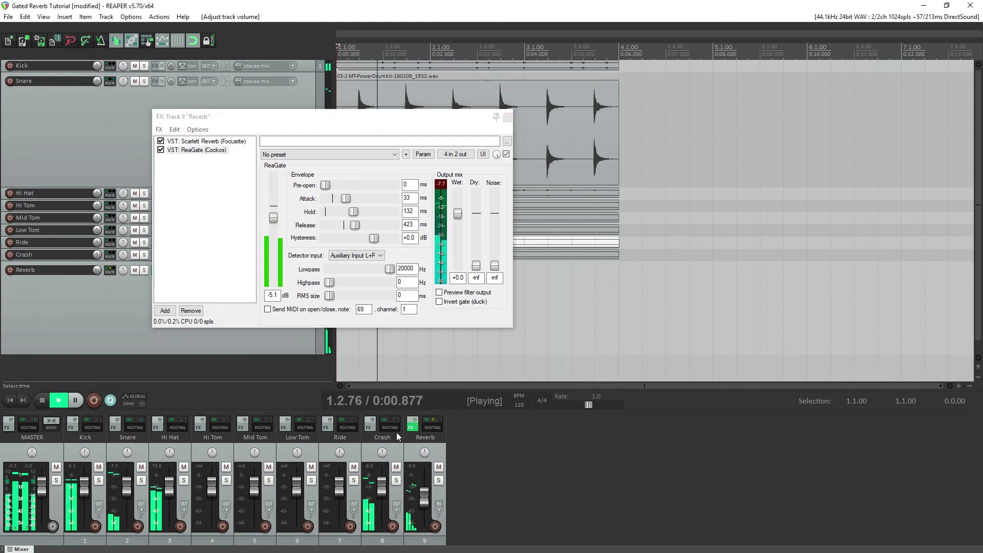
left_click(439, 468)
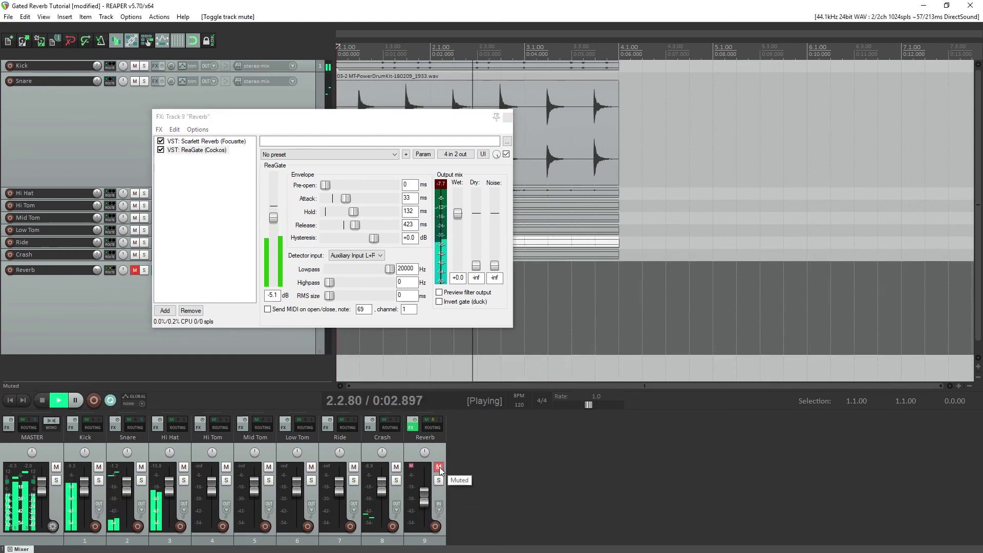